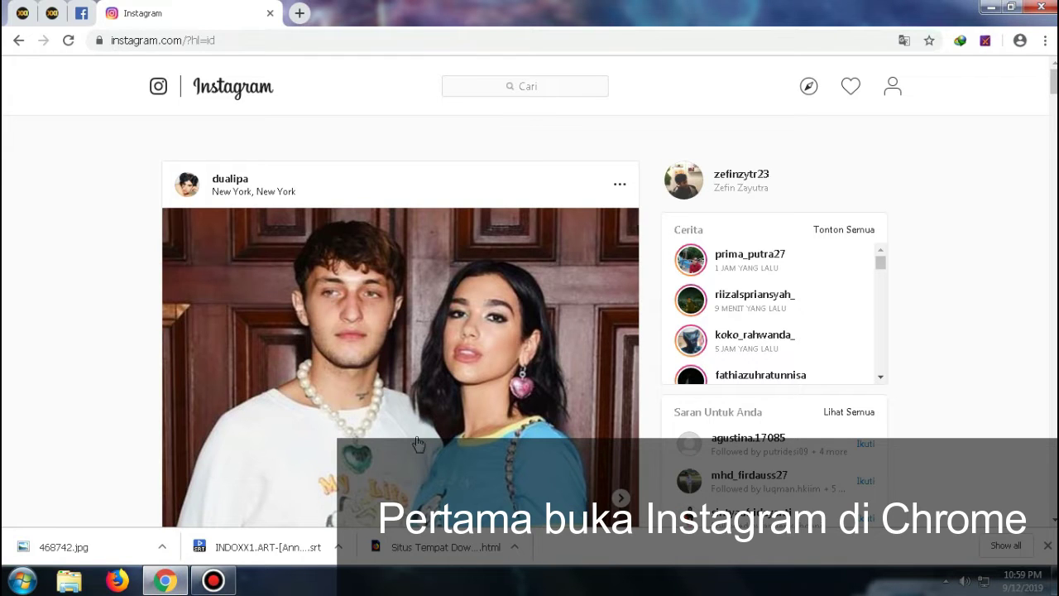
Search Instagram for "Animewallpaper", open the #animewallpapers hashtag page and look through its posts.
left_click(545, 88)
type("A")
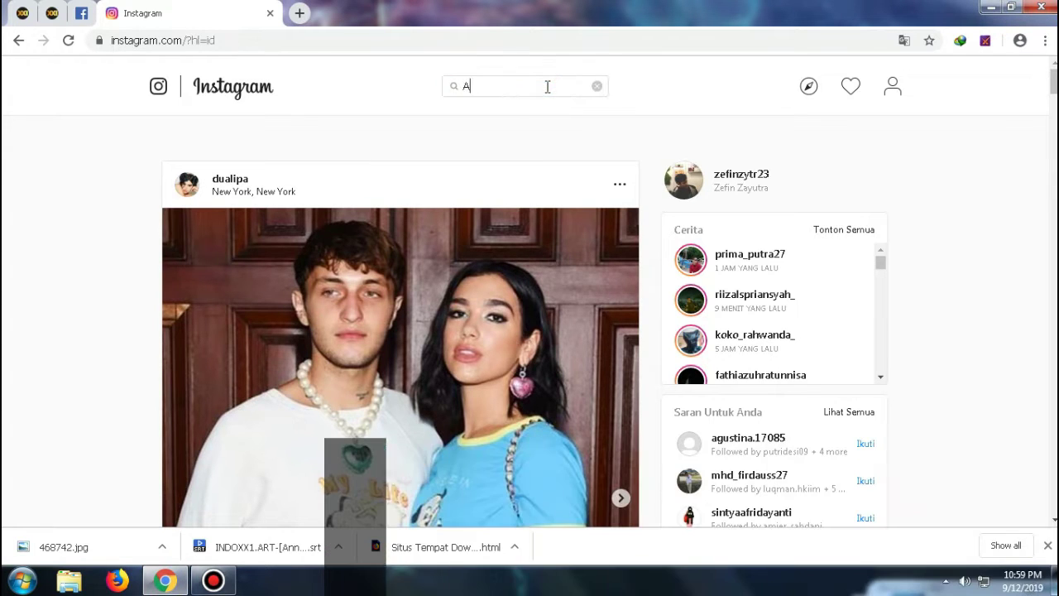
type("nimewallpaper")
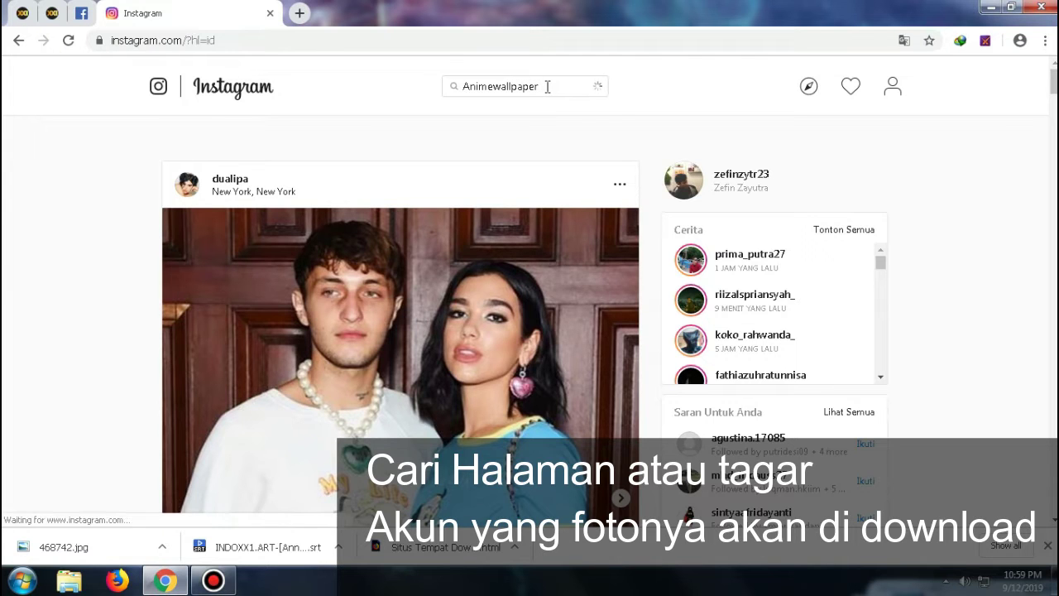
left_click(526, 132)
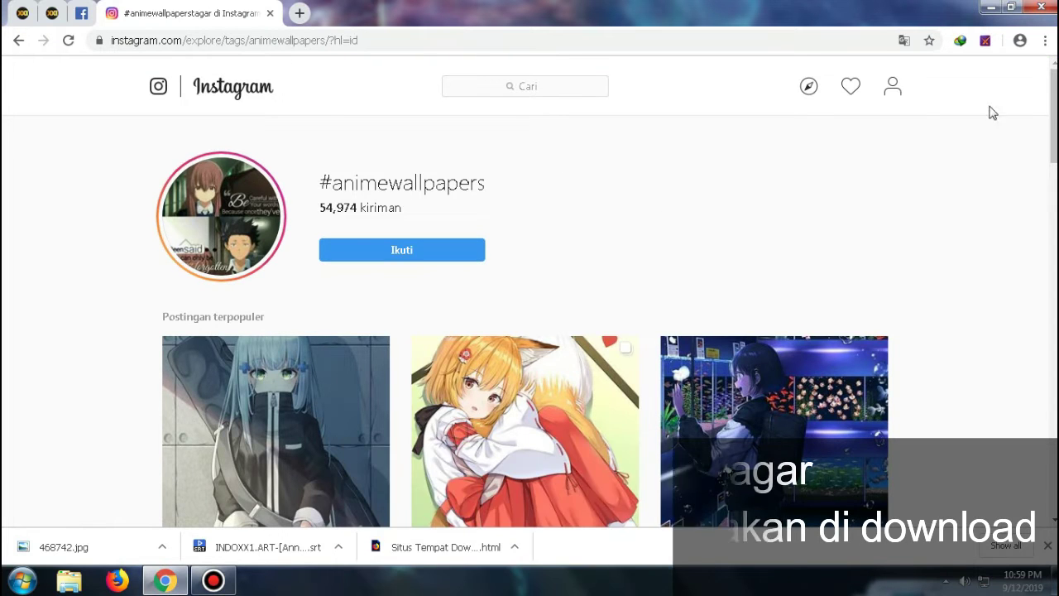
scroll(993, 111, "down", 8)
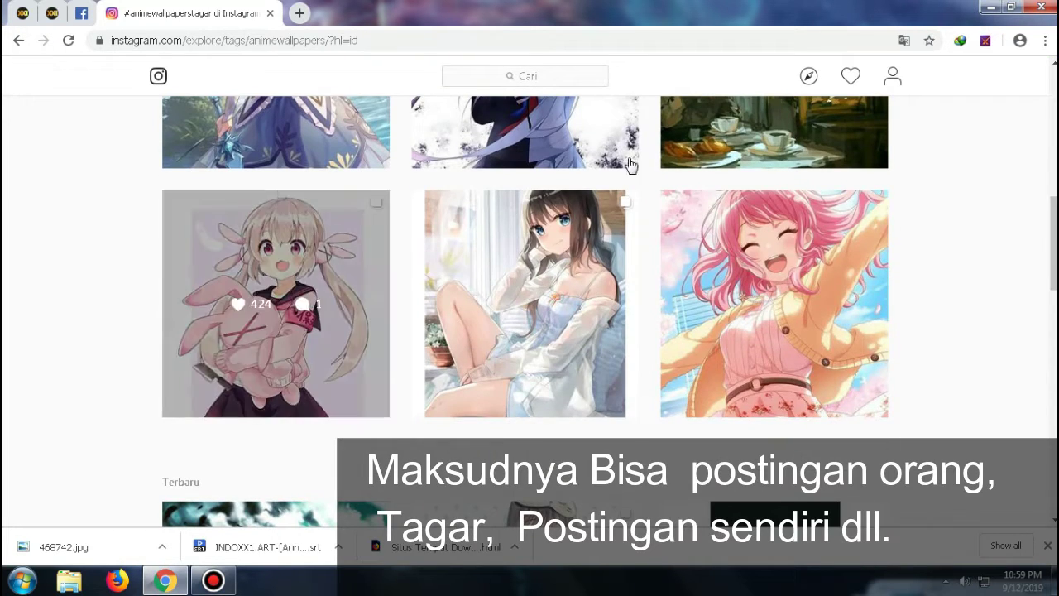
scroll(1041, 278, "down", 4)
scroll(1042, 372, "down", 8)
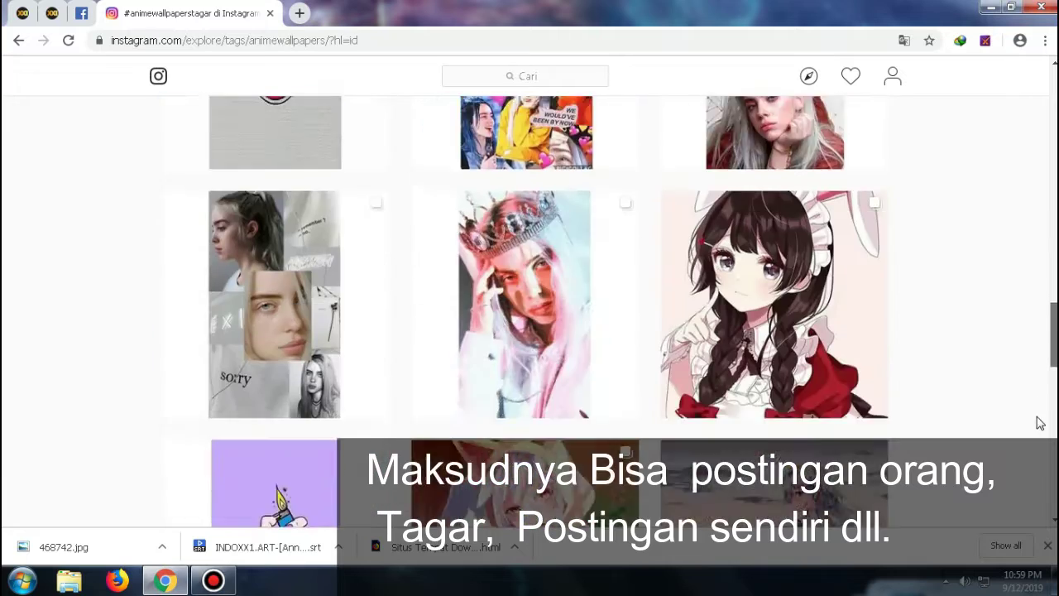
scroll(1040, 448, "up", 20)
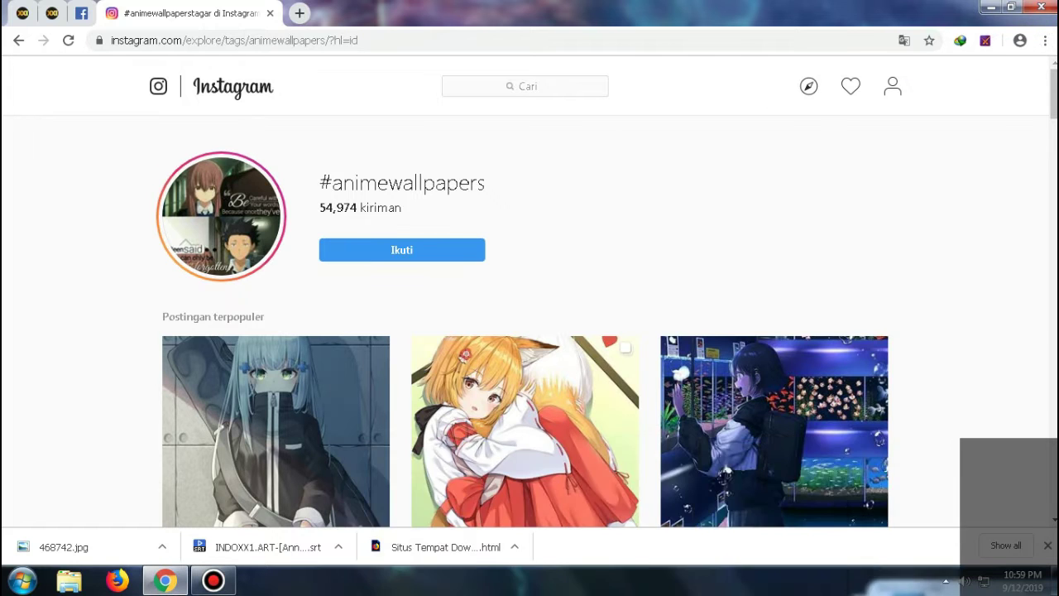
Open the browser's extensions page and go from there to the Chrome Web Store.
left_click(1044, 39)
mouse_move(901, 270)
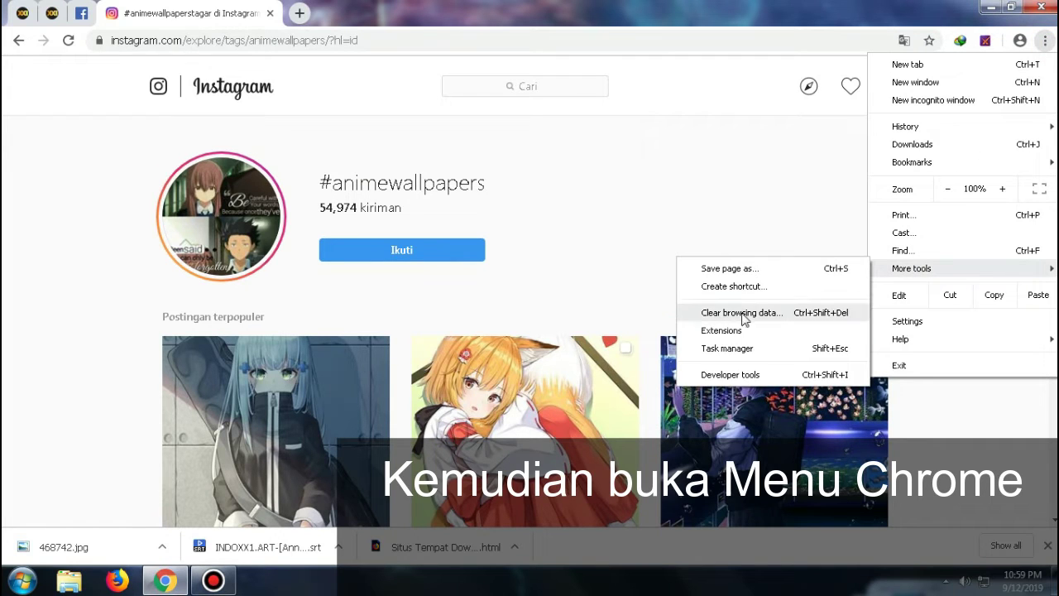
left_click(721, 332)
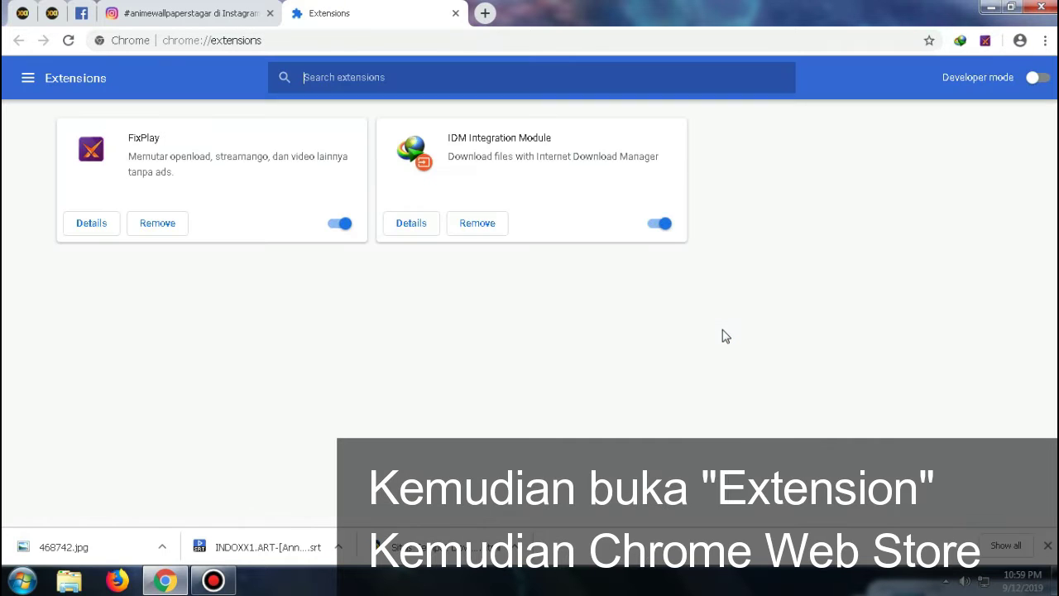
left_click(27, 78)
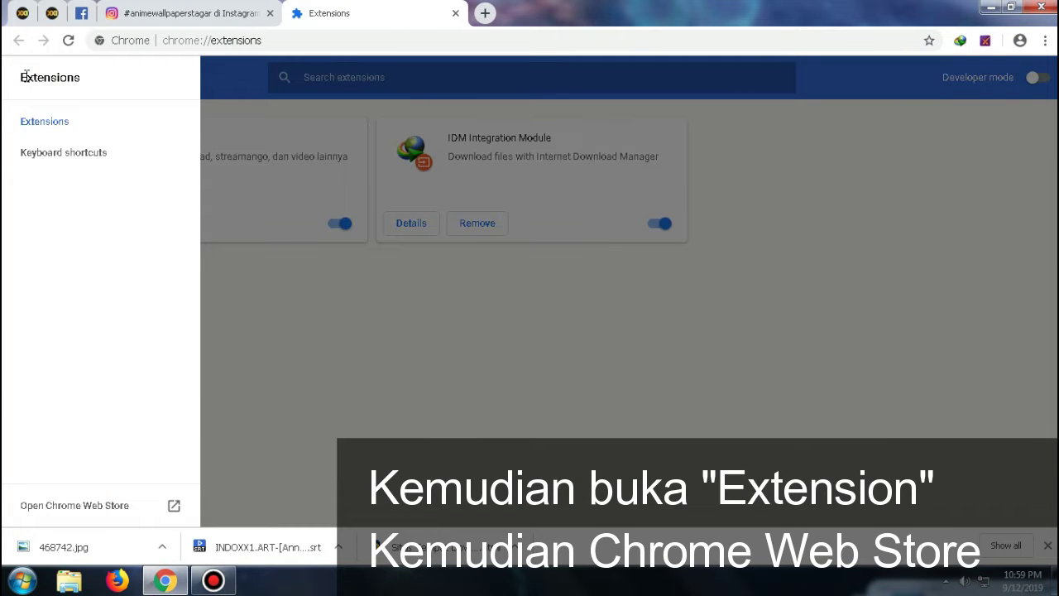
left_click(61, 506)
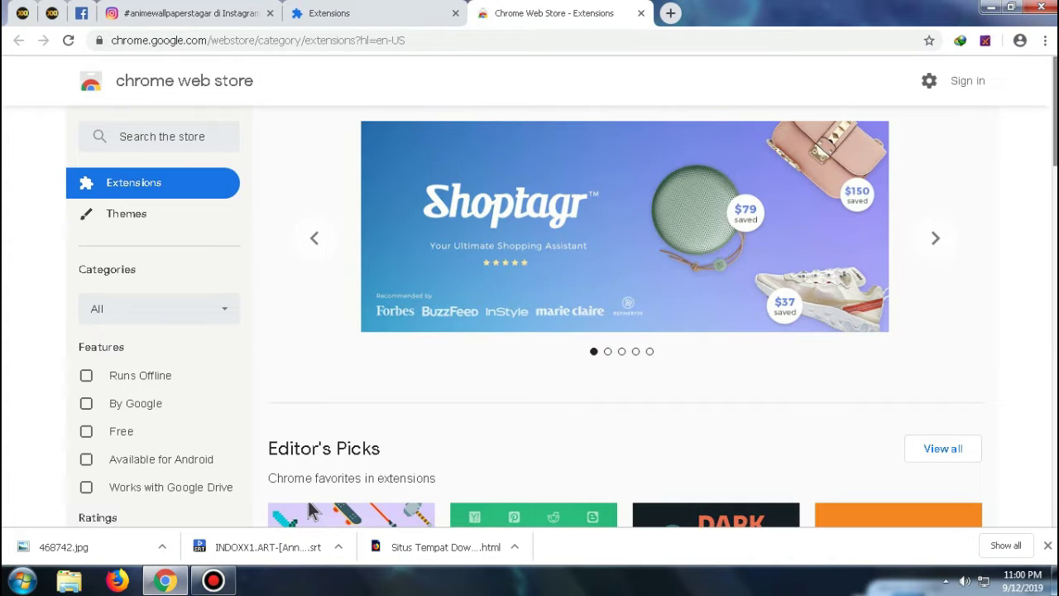
Search the Chrome Web Store for "instagram downloader" and look through the listed extensions.
scroll(1036, 123, "down", 5)
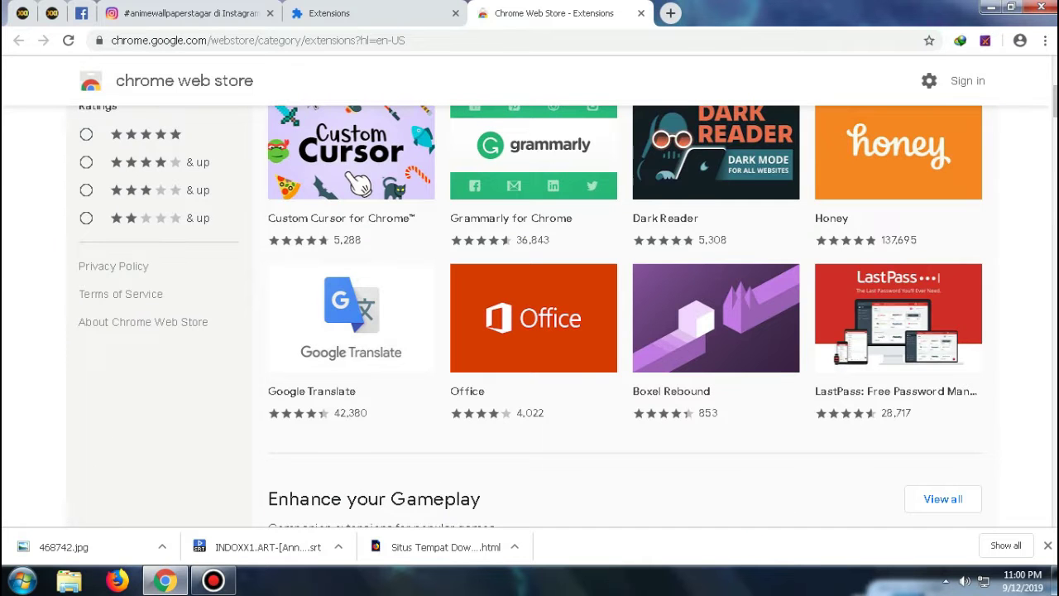
scroll(766, 115, "down", 5)
scroll(766, 116, "up", 10)
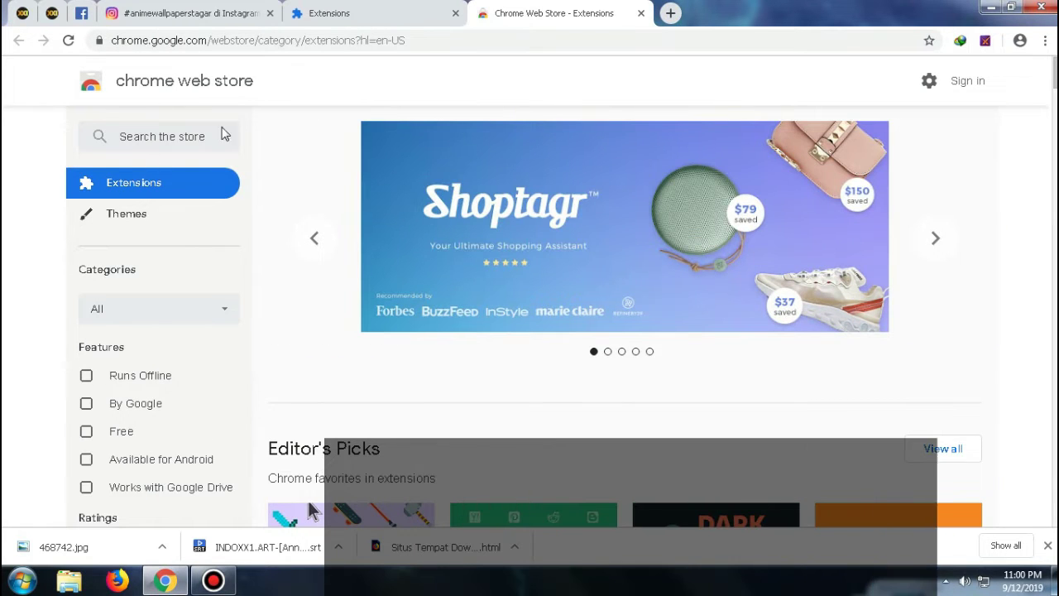
left_click(188, 147)
type("Instagram ")
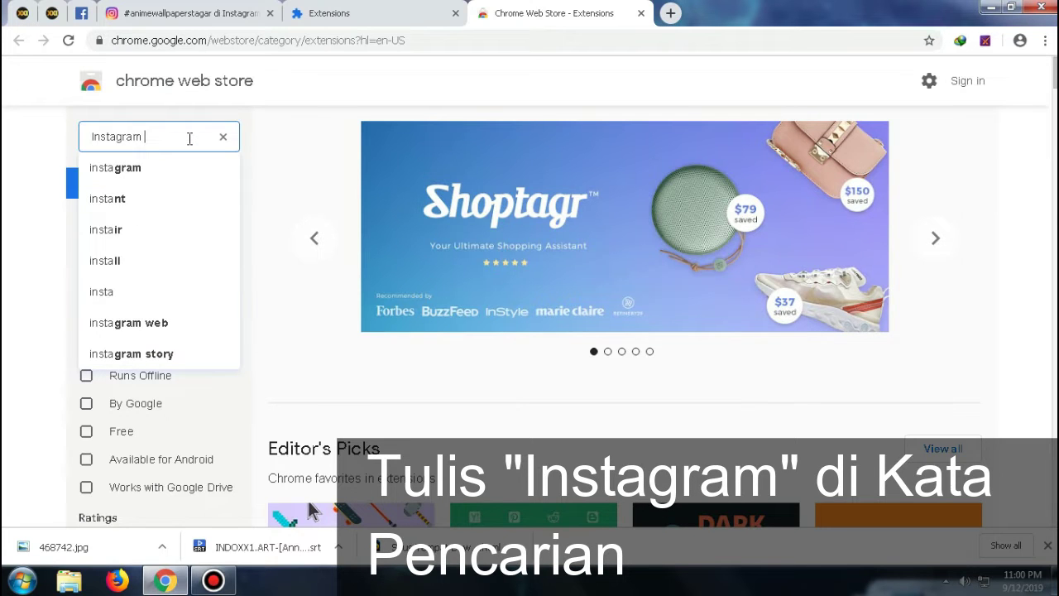
type("Downloade")
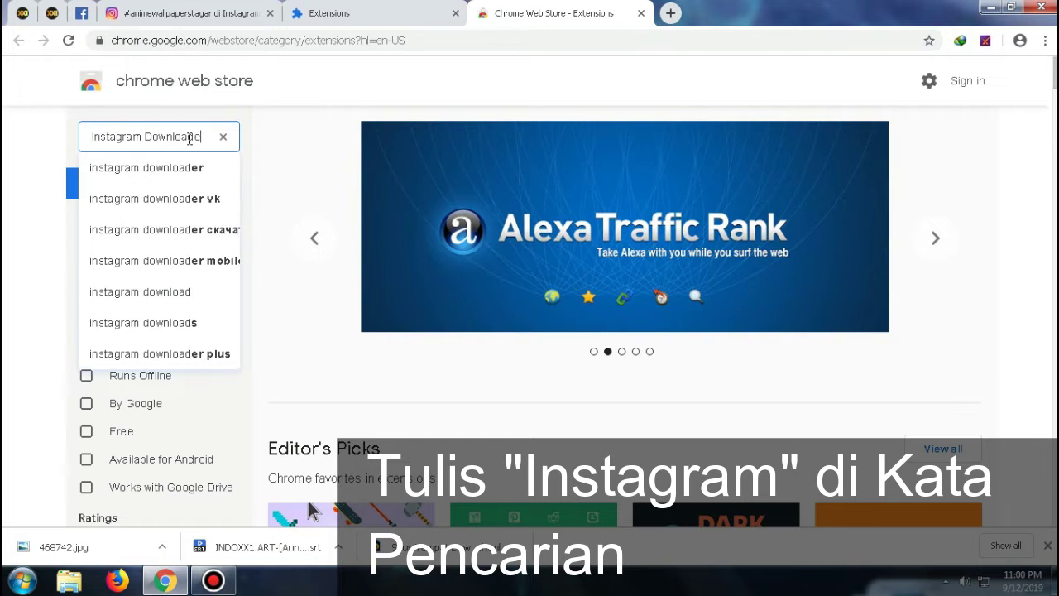
type("r")
left_click(185, 167)
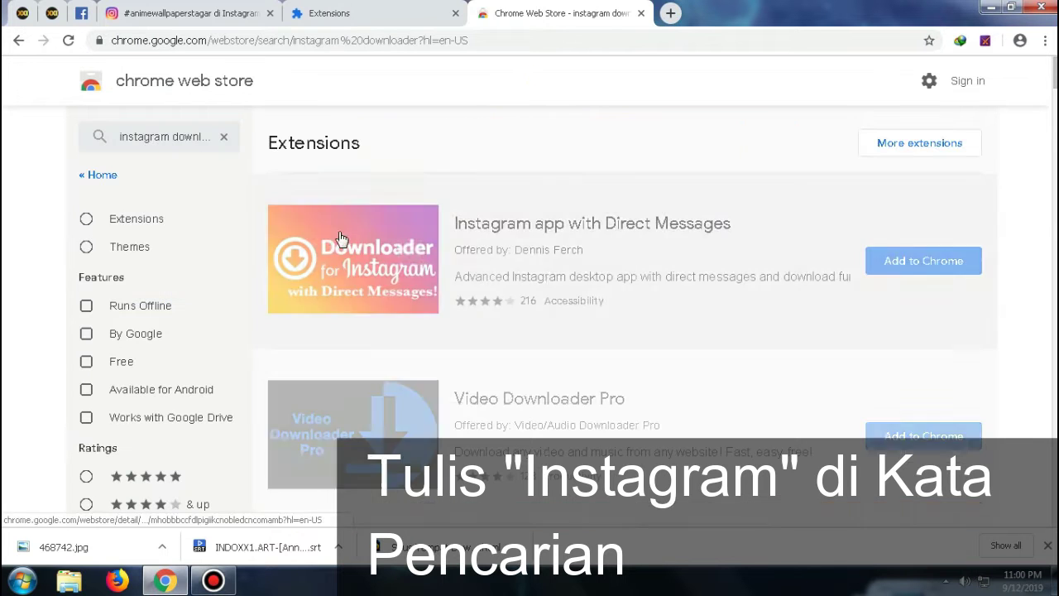
scroll(621, 414, "down", 2)
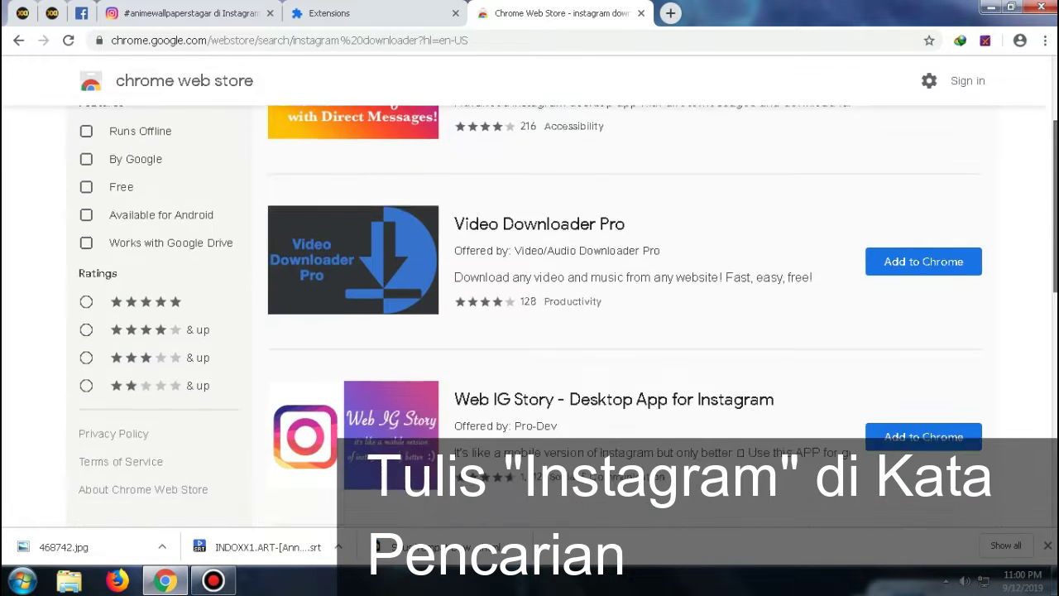
scroll(279, 226, "down", 6)
scroll(279, 226, "up", 8)
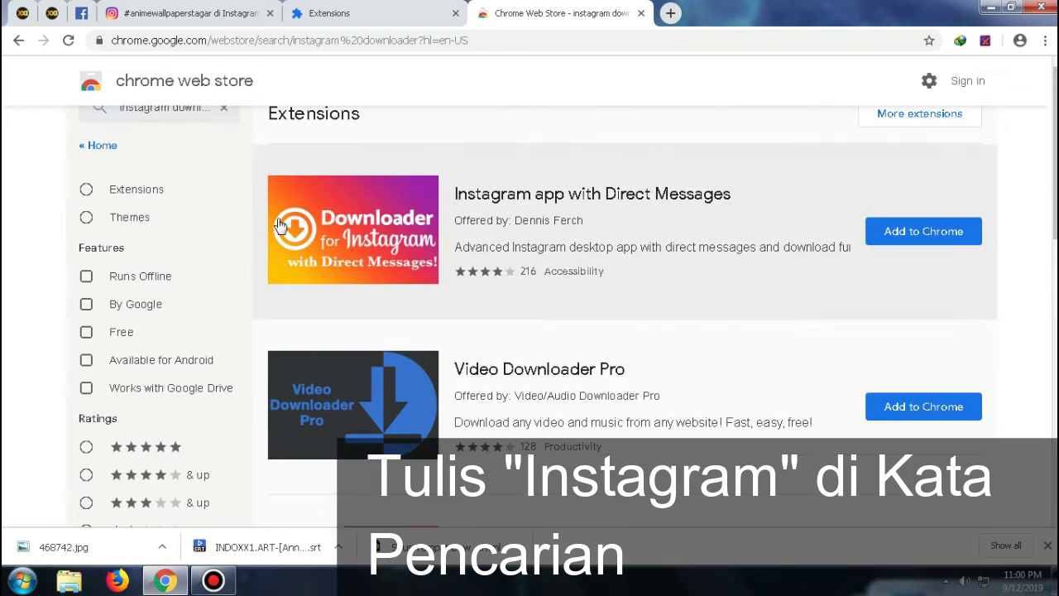
scroll(965, 184, "up", 1)
Shorten the store search term to "instagram" and run the search again.
left_click(202, 139)
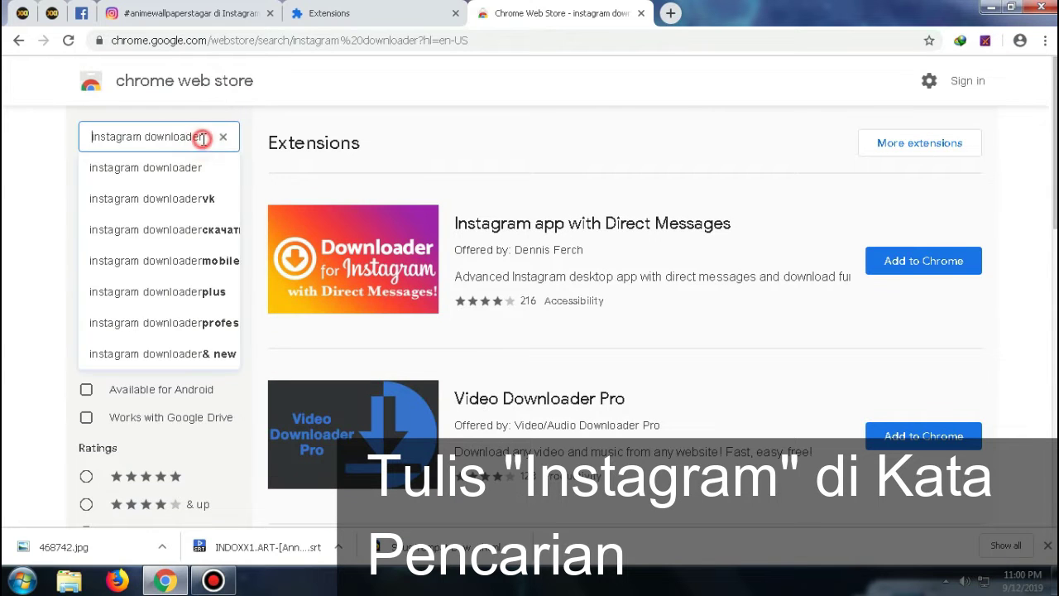
left_click_drag(203, 138, 144, 141)
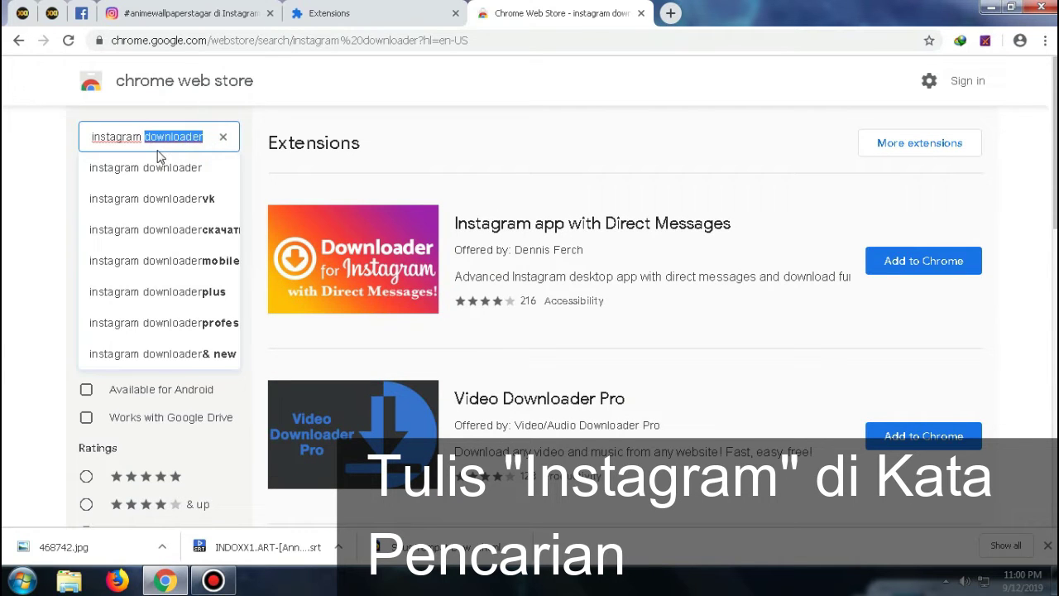
key("BackSpace")
key("BackSpace")
key("Return")
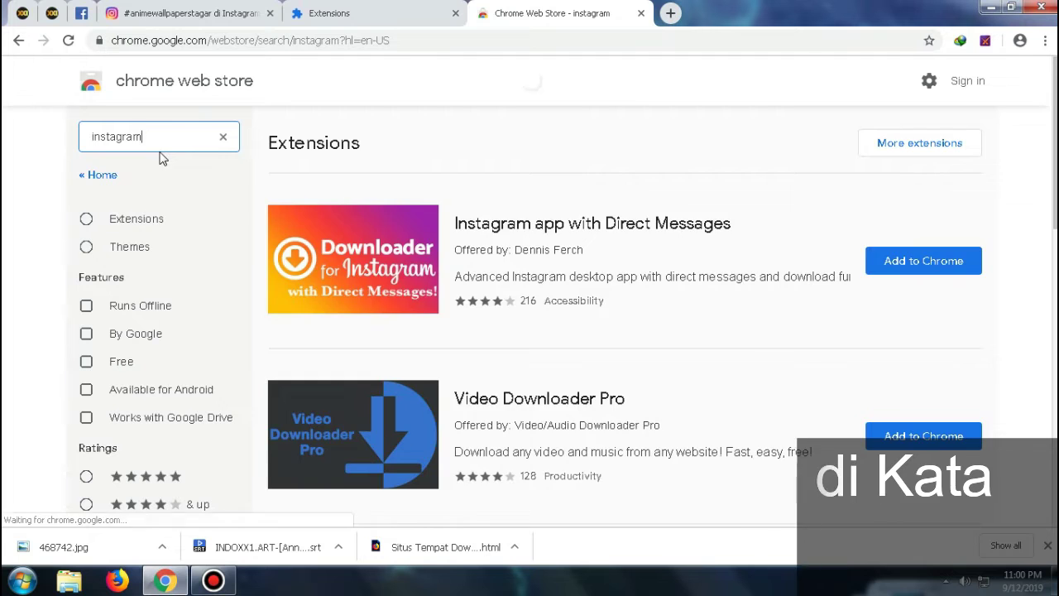
Add the "Downloader for Instagram + Direct Message" extension to Chrome and close its thank-you page.
scroll(508, 218, "down", 2)
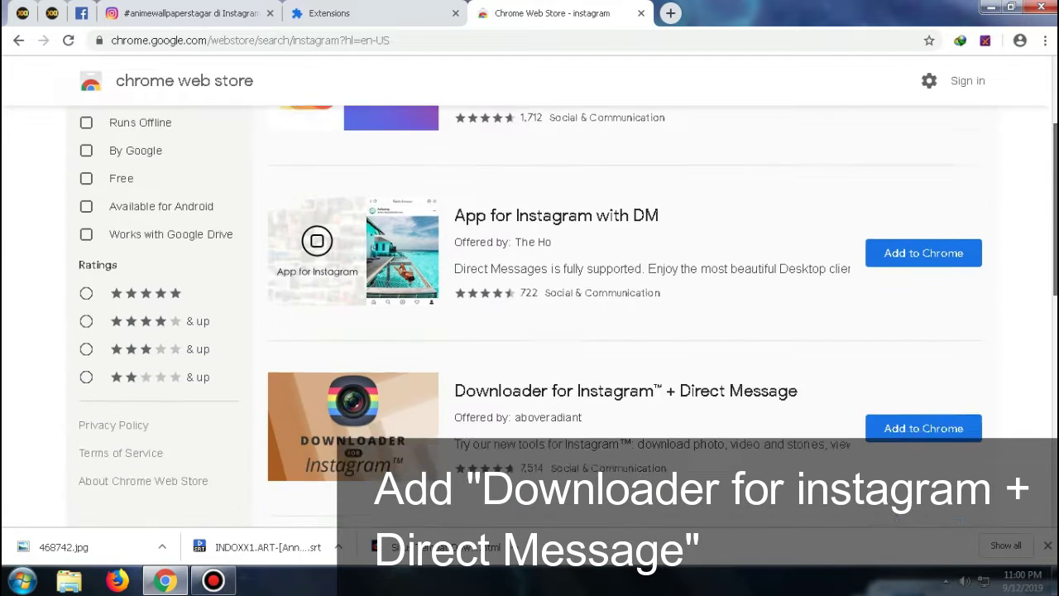
scroll(588, 314, "down", 1)
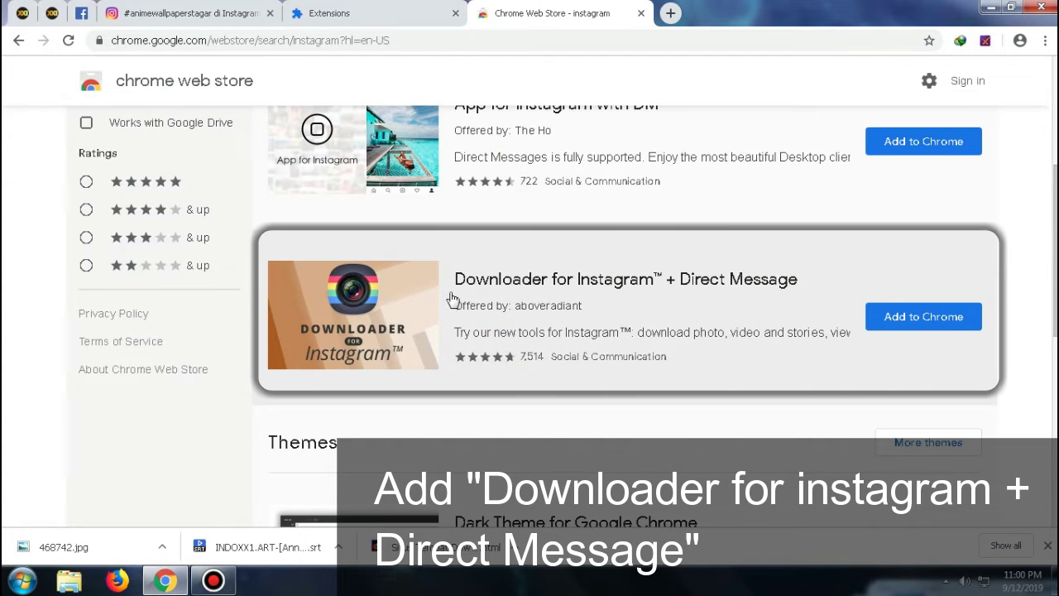
left_click(878, 326)
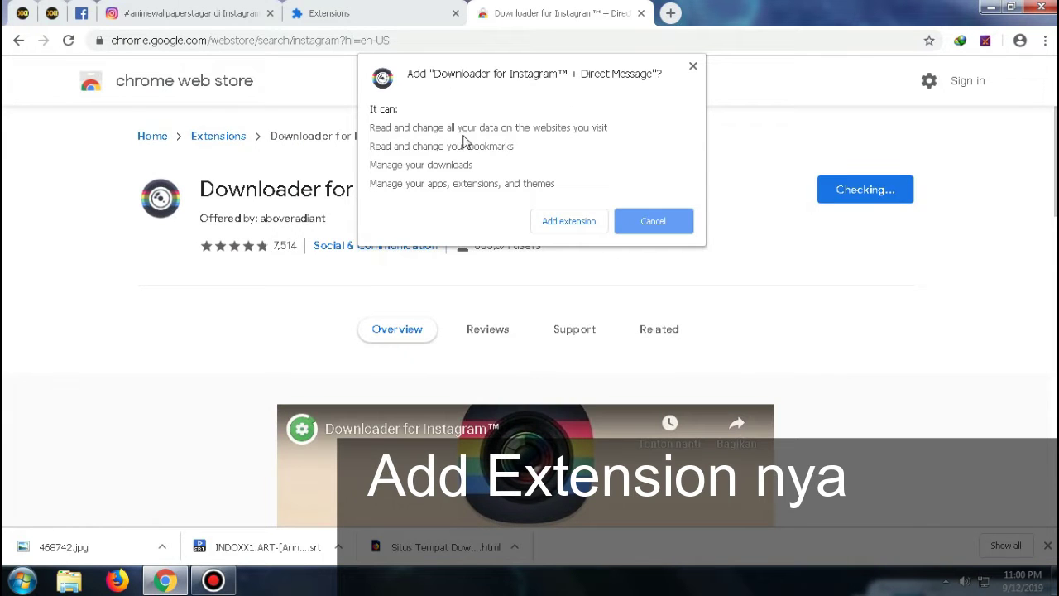
left_click(567, 222)
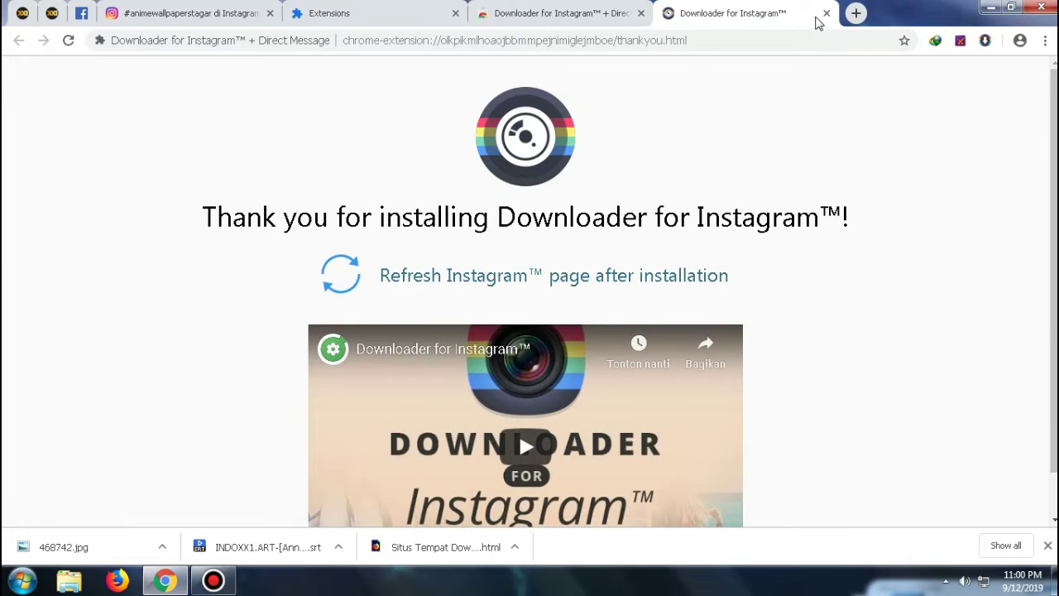
left_click(825, 15)
Check the new extension's popup, then return to the #animewallpapers page on Instagram and reload it.
left_click(984, 39)
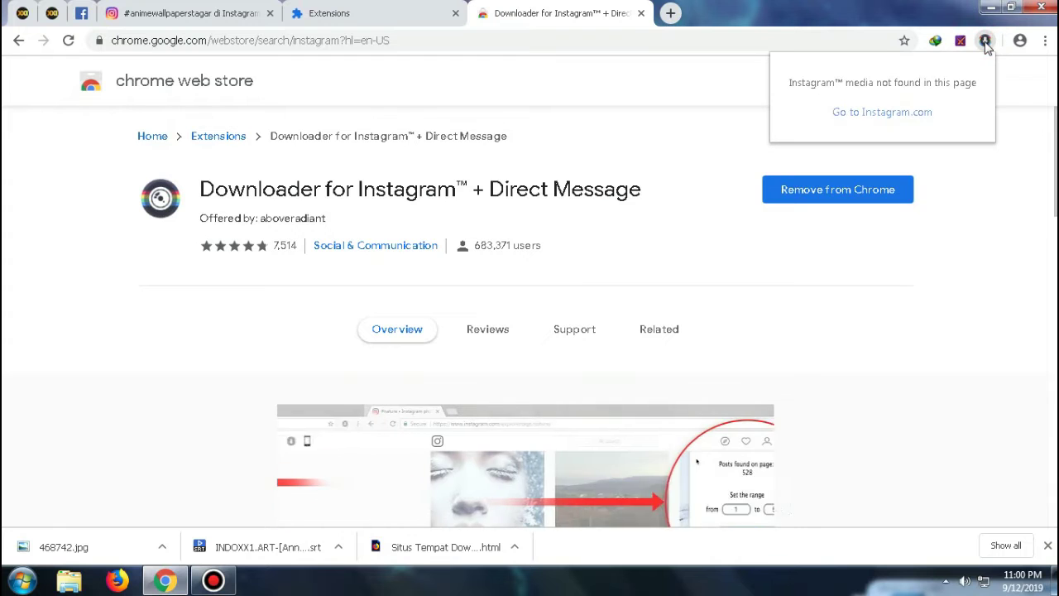
left_click(943, 311)
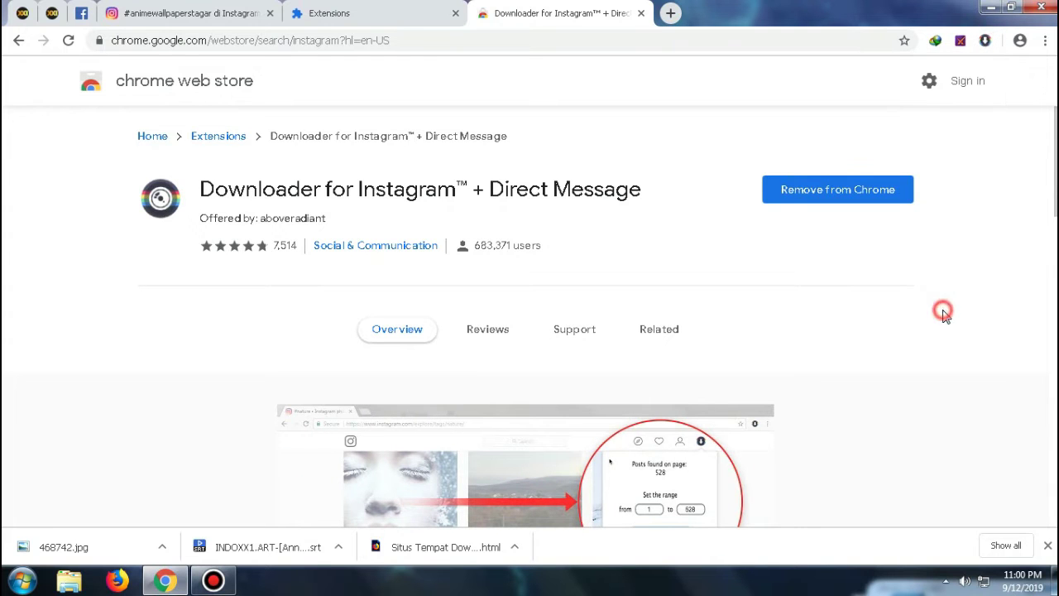
left_click(198, 8)
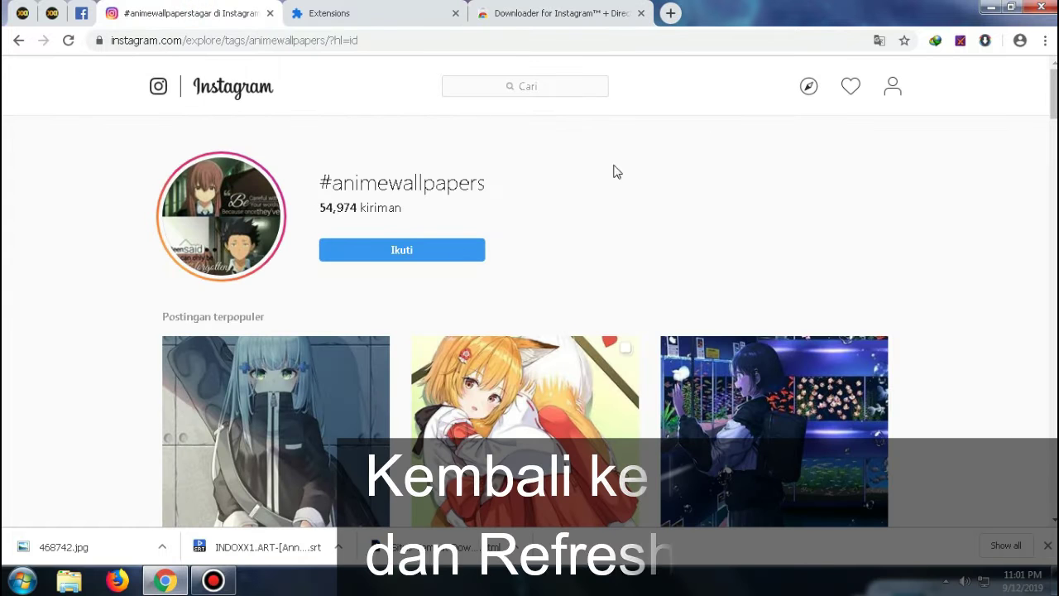
left_click(69, 42)
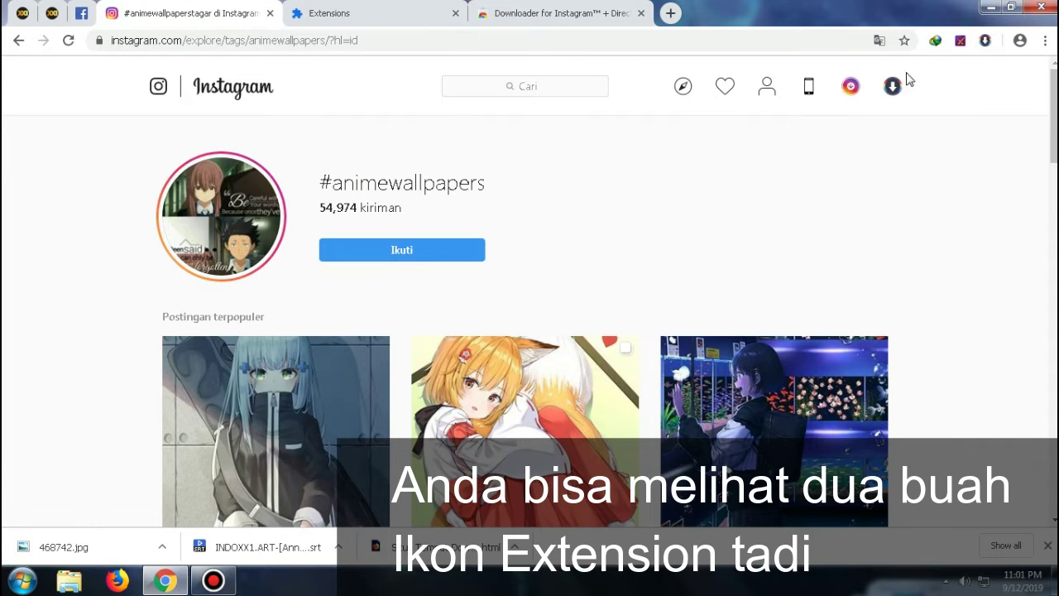
Check the downloader's post range options on the #animewallpapers page and close them.
scroll(827, 248, "down", 6)
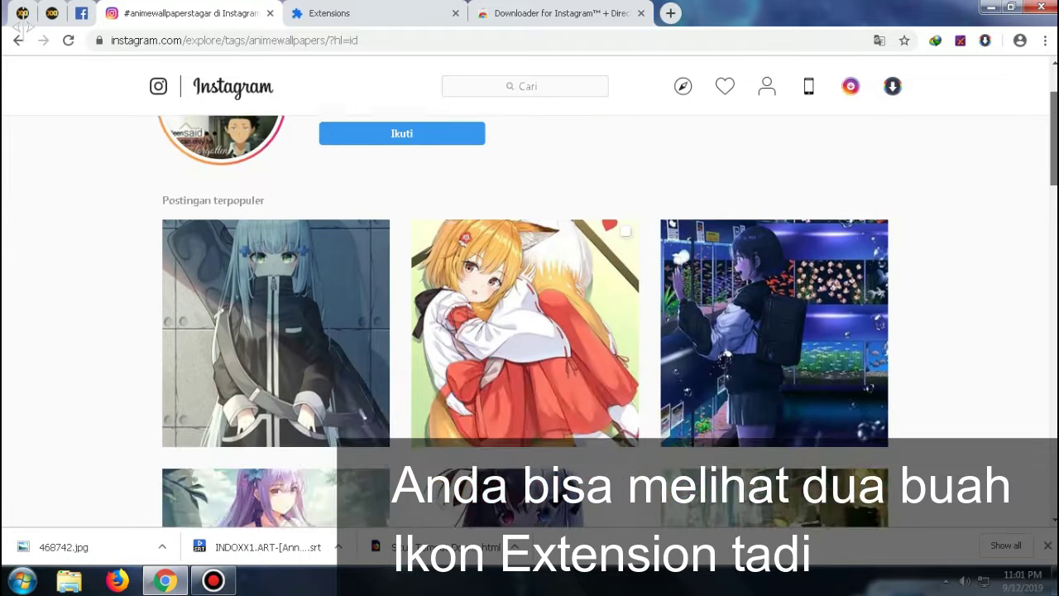
scroll(496, 248, "up", 6)
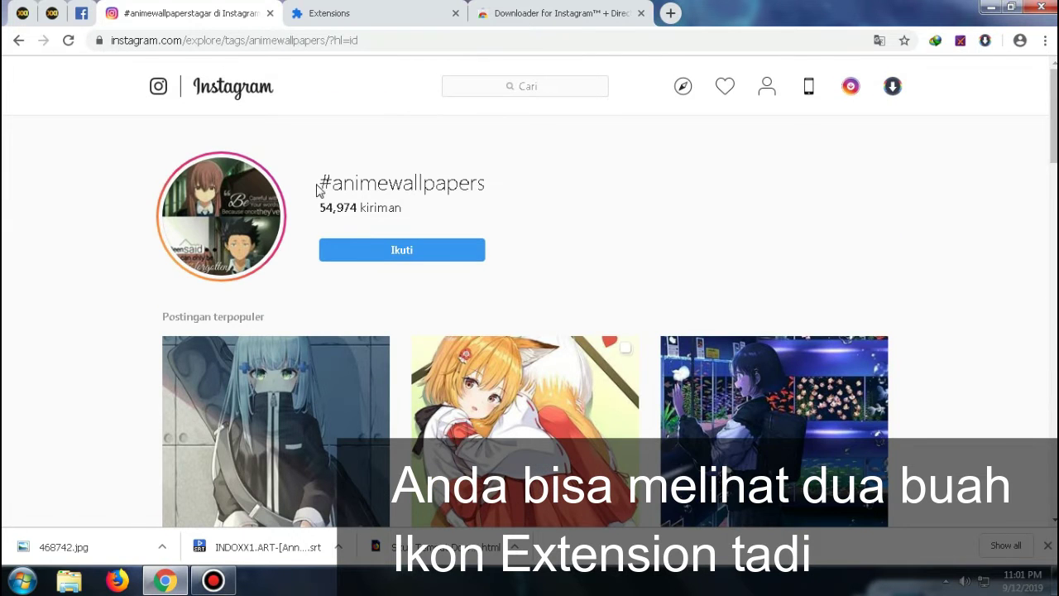
left_click(890, 86)
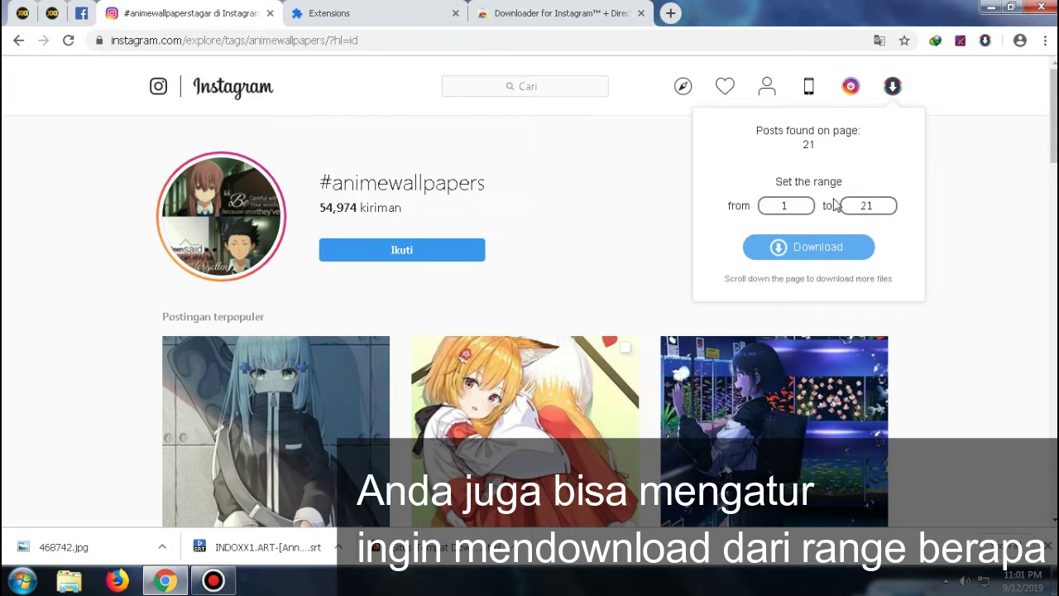
left_click(1043, 191)
Load more posts on the #animewallpapers page, then reopen the downloader's post range options.
scroll(1054, 169, "down", 15)
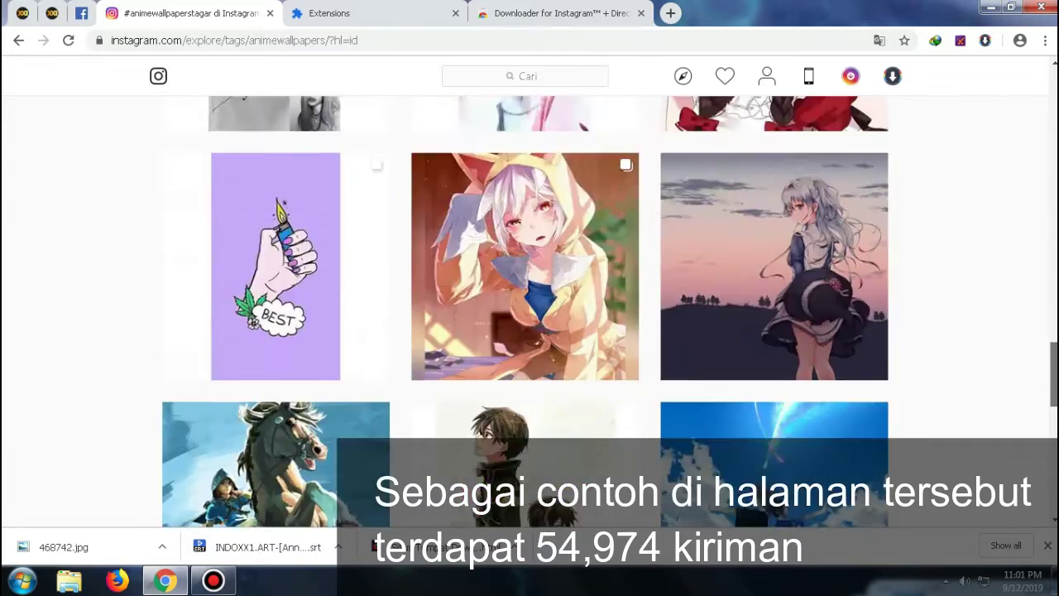
scroll(1046, 506, "down", 5)
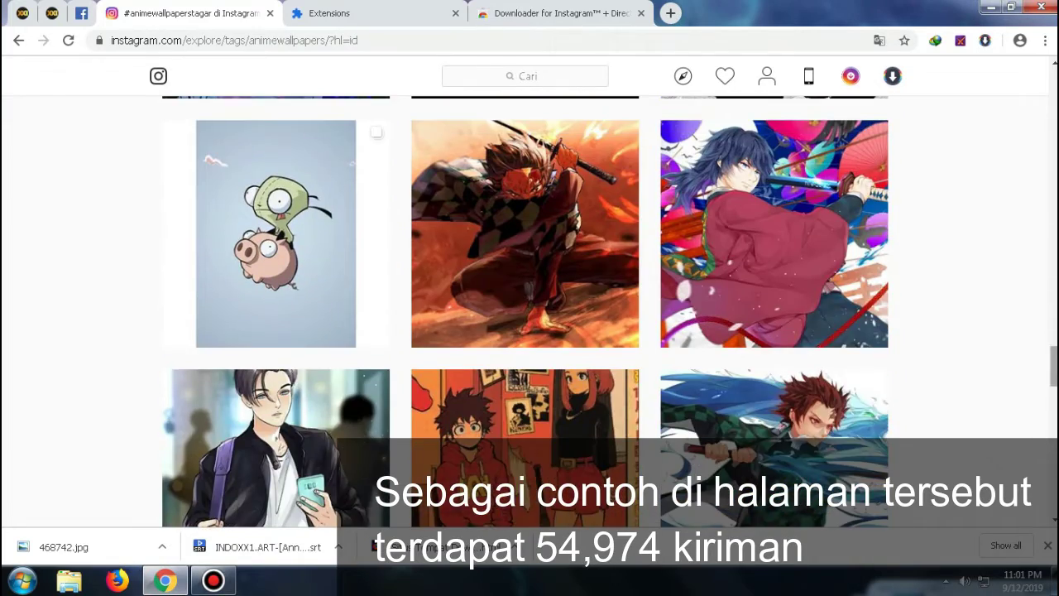
scroll(525, 312, "down", 15)
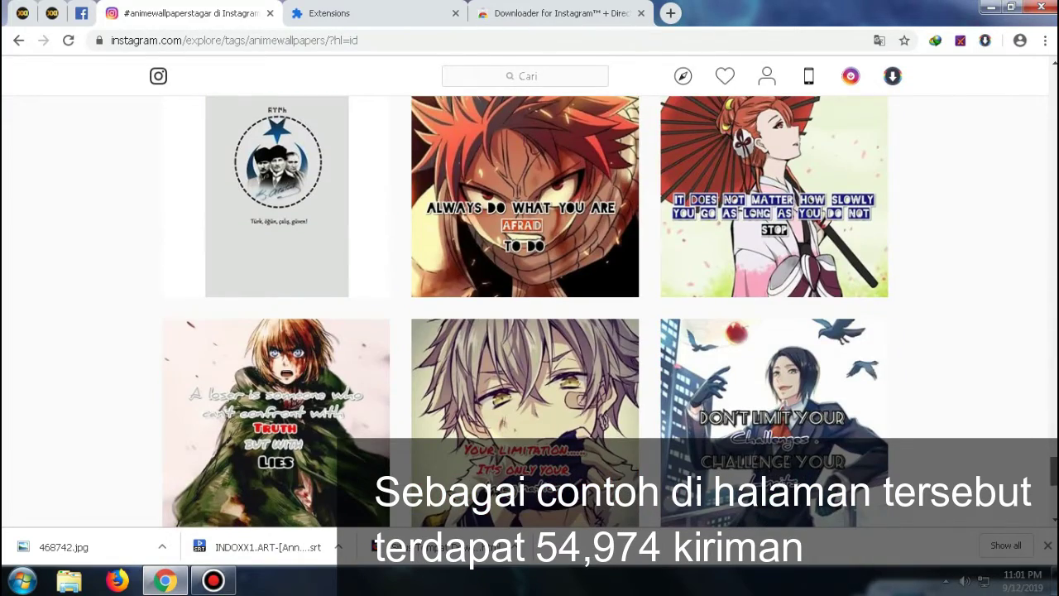
scroll(525, 312, "down", 10)
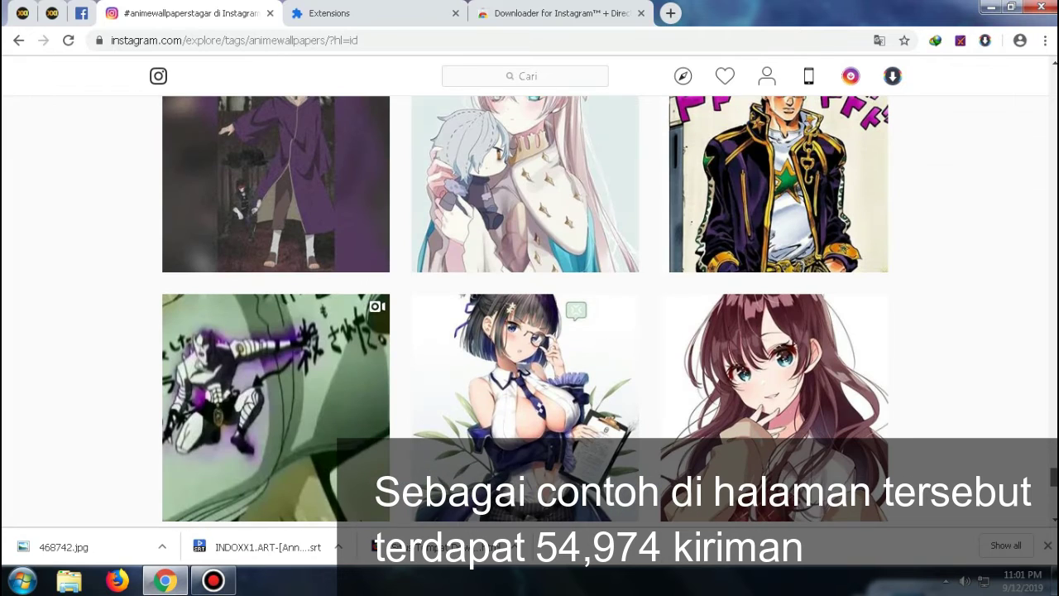
scroll(526, 312, "down", 5)
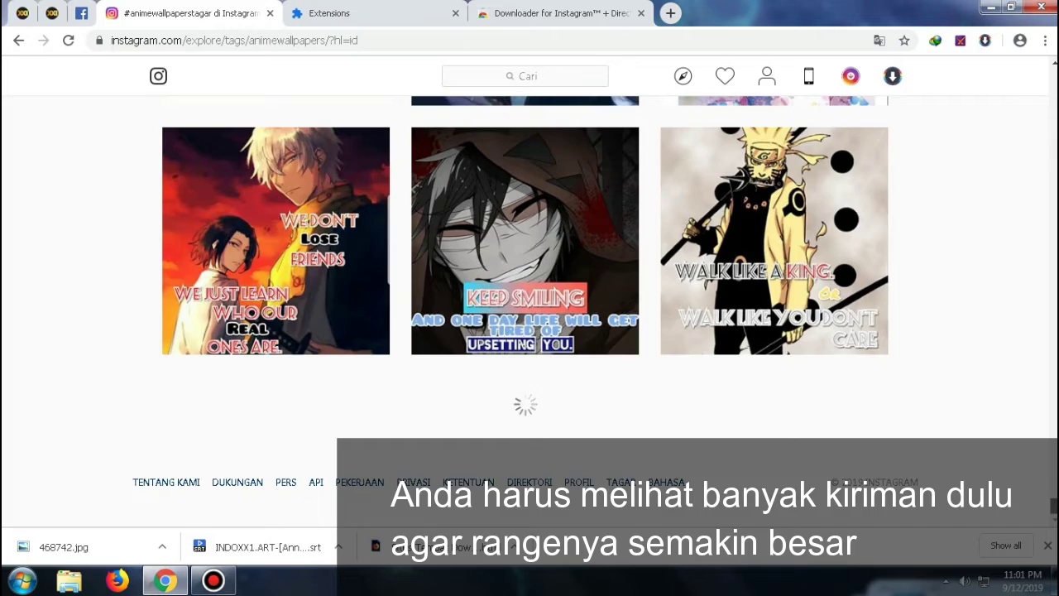
scroll(525, 312, "down", 5)
scroll(525, 312, "down", 10)
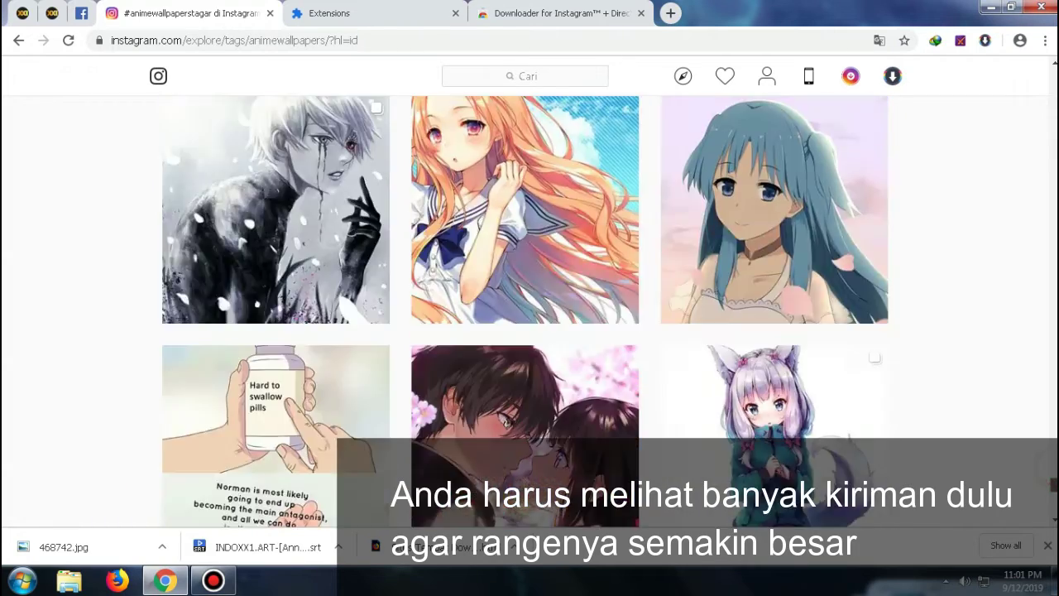
scroll(525, 311, "up", 20)
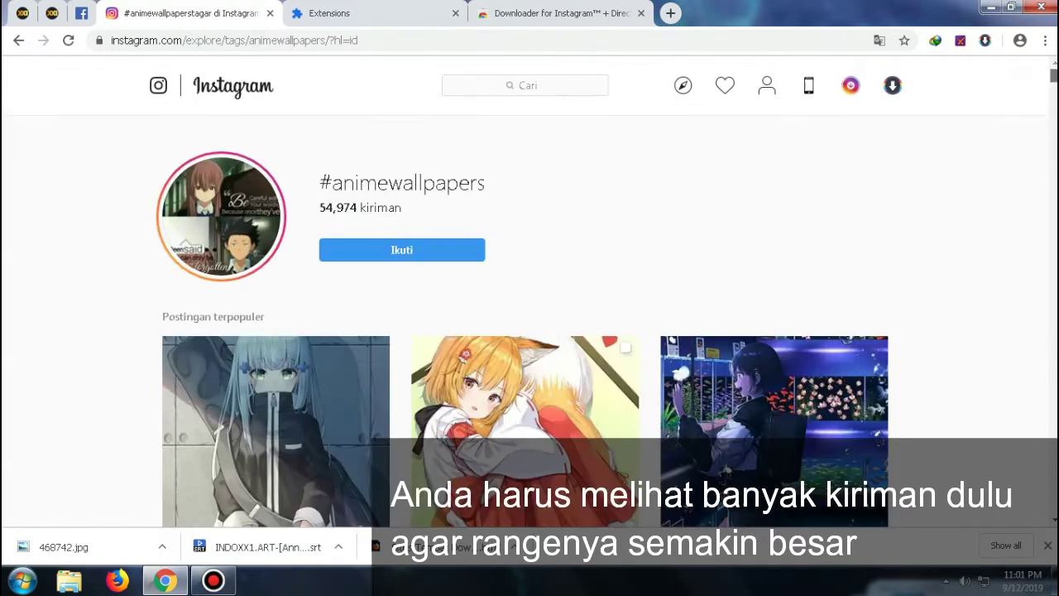
left_click(891, 86)
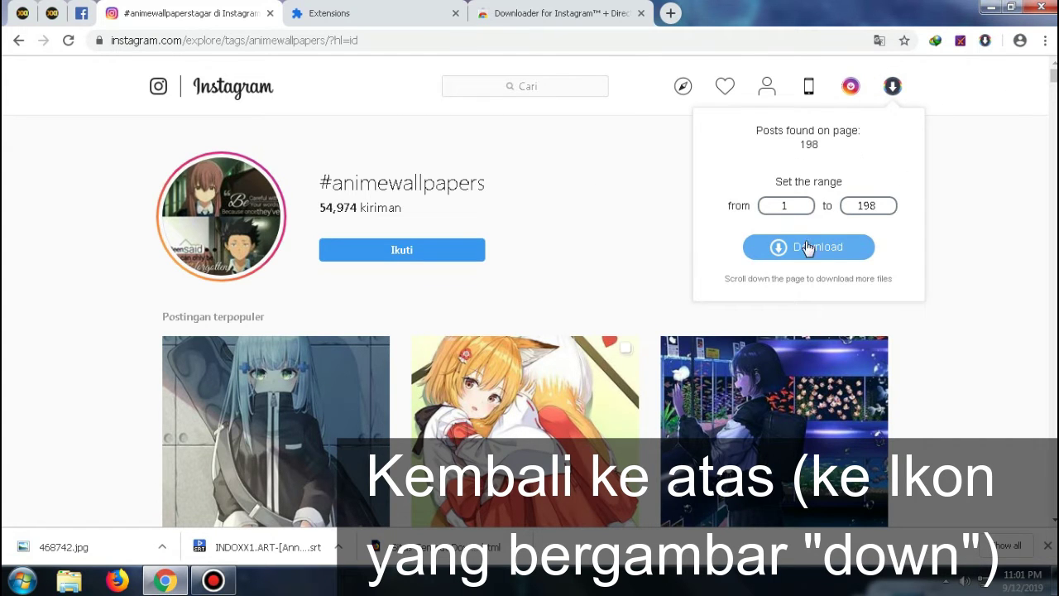
Look through the post thumbnails in the Downloader for Instagram popup and close it.
left_click(986, 41)
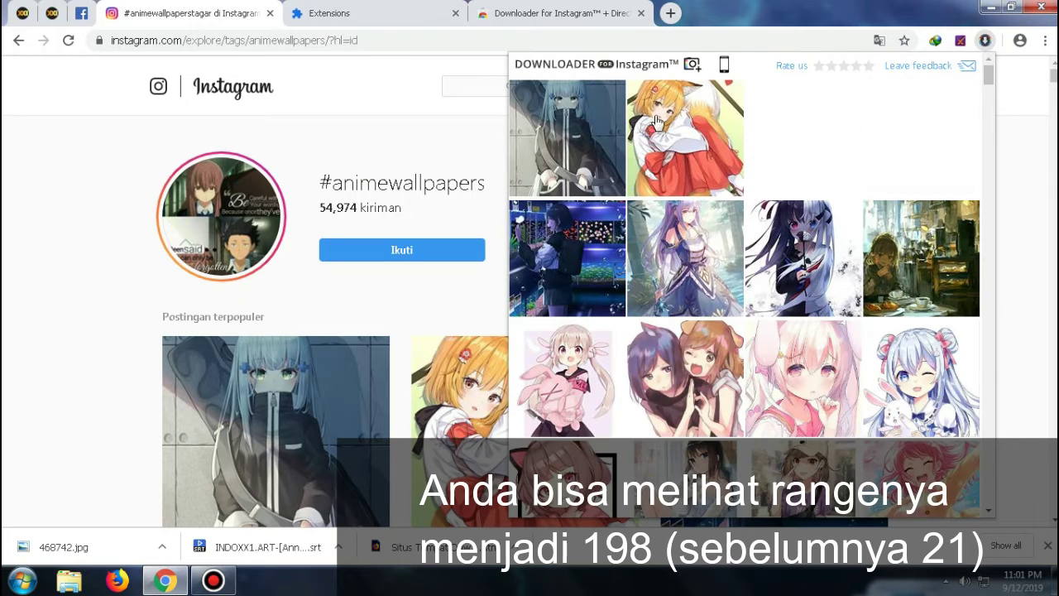
left_click_drag(989, 74, 995, 533)
left_click_drag(999, 468, 984, 71)
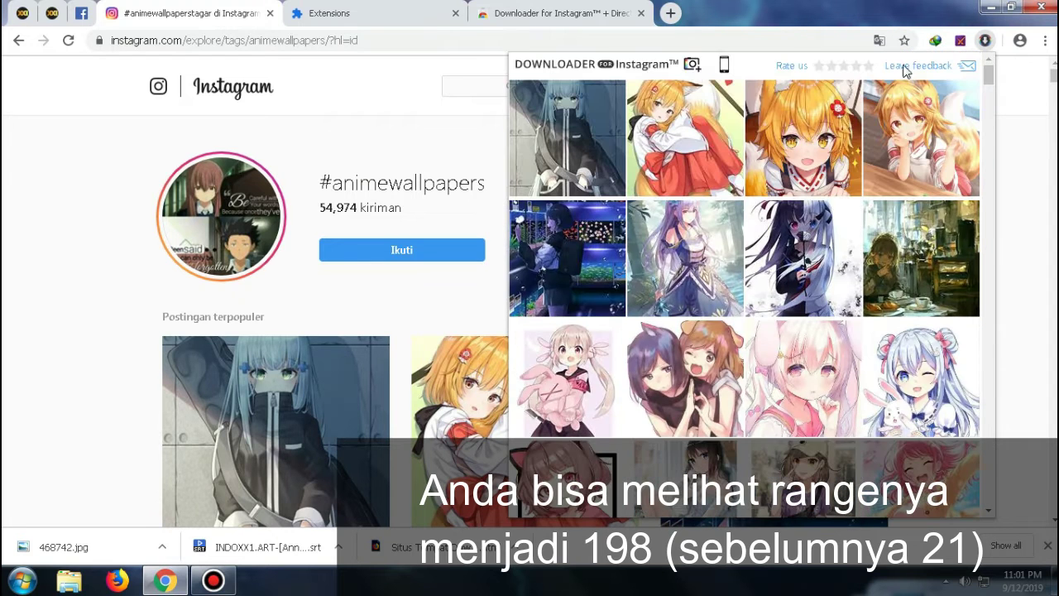
left_click(1038, 312)
Download posts 1 to 198 from the #animewallpapers page and save the files as a ZIP archive.
left_click(892, 86)
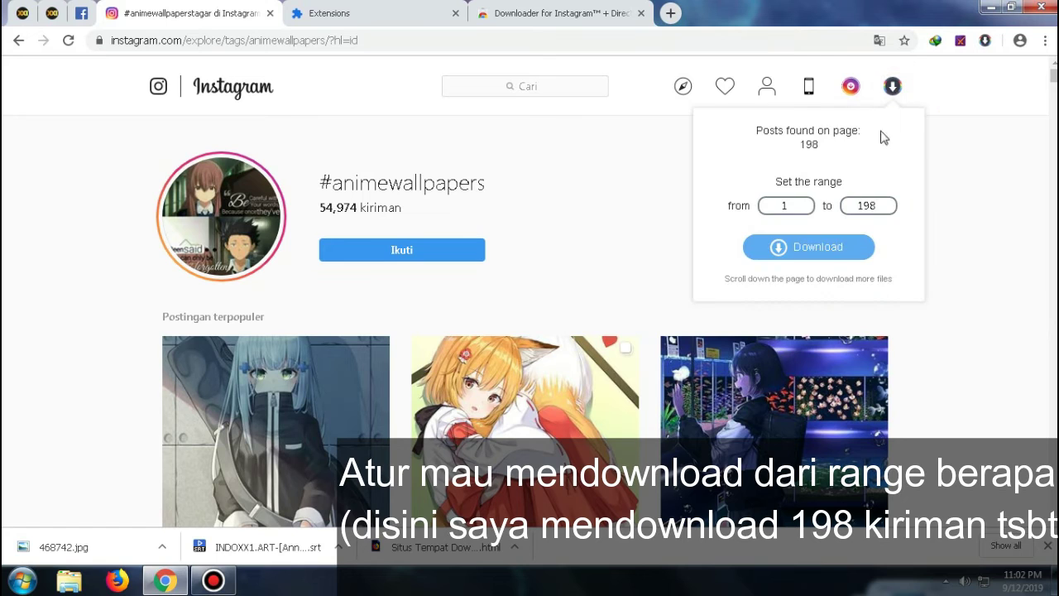
double_click(880, 207)
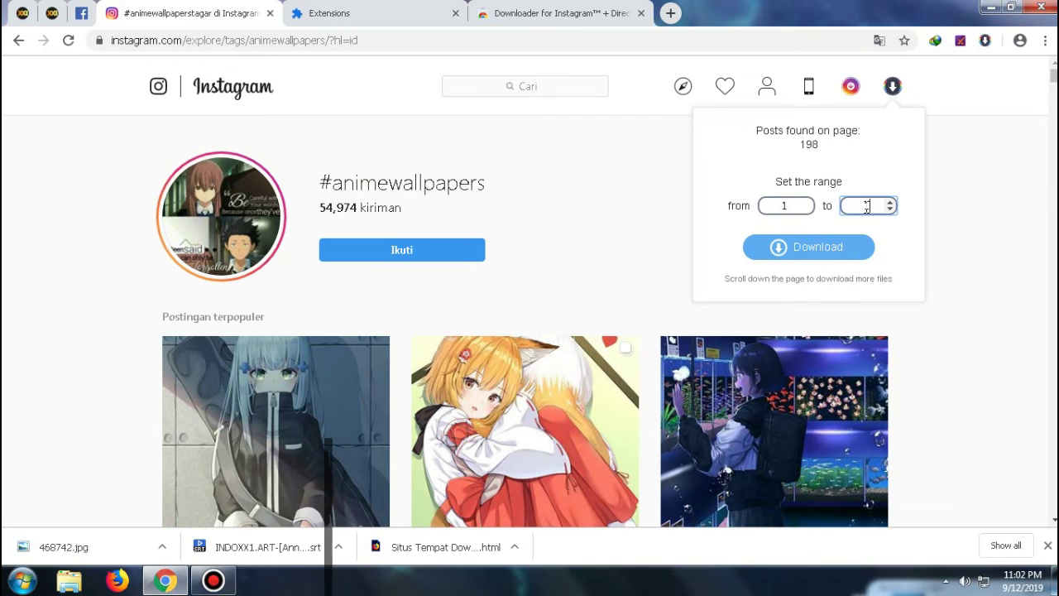
key("BackSpace")
key("BackSpace")
type("98")
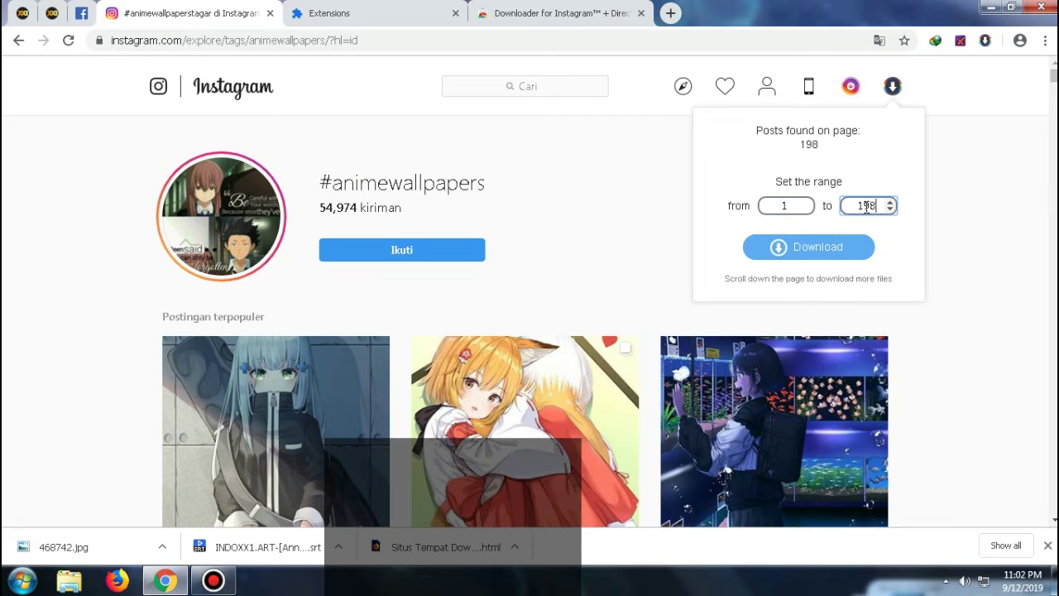
left_click(856, 250)
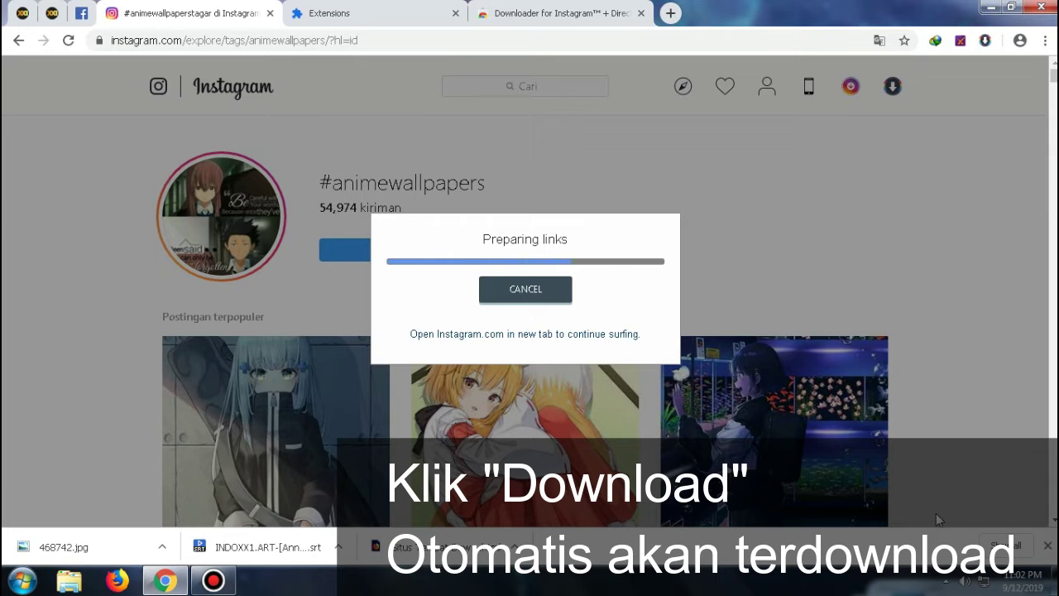
left_click(1048, 546)
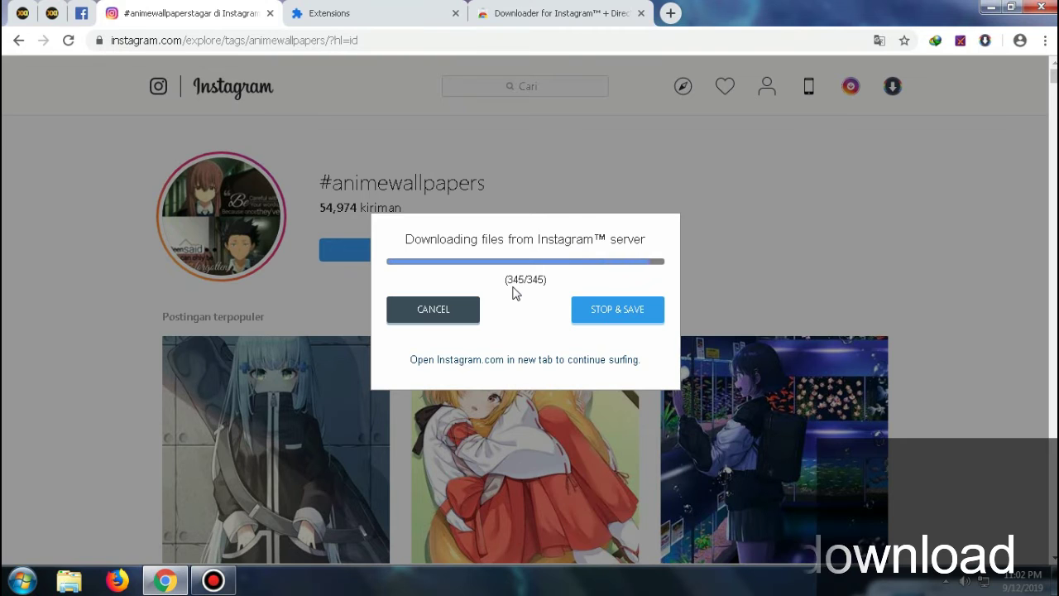
left_click(617, 309)
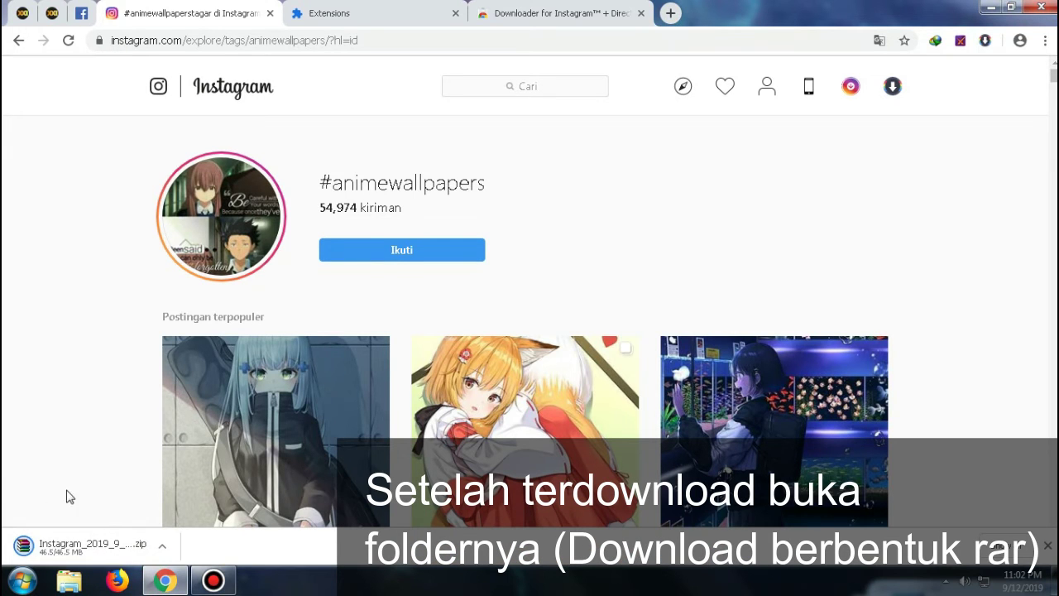
Show the downloaded Instagram_2019_9_12_23_2_55.zip in its folder and extract it to a subfolder named after the archive.
right_click(68, 550)
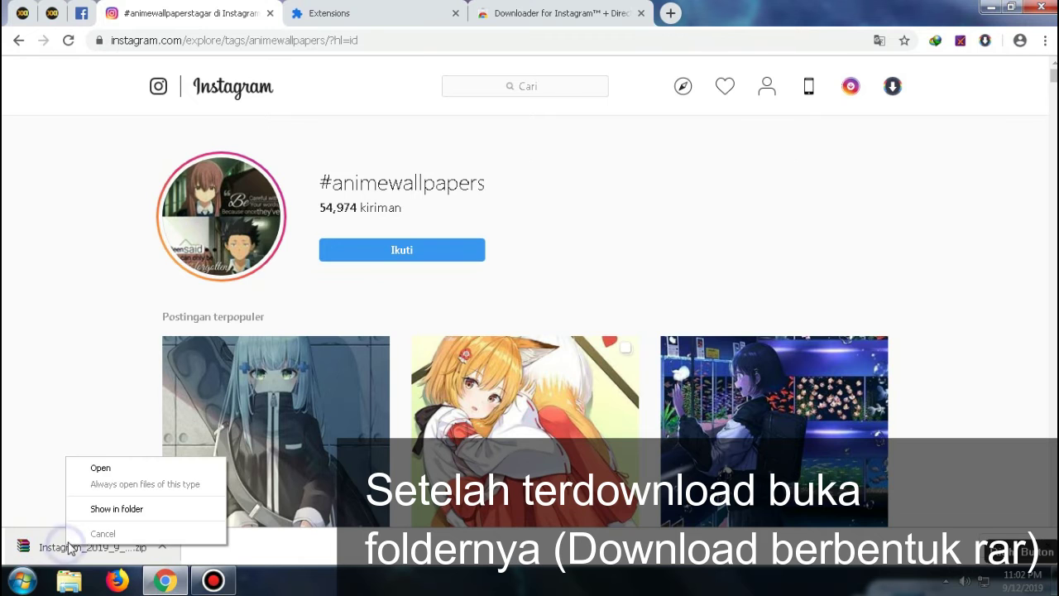
left_click(97, 505)
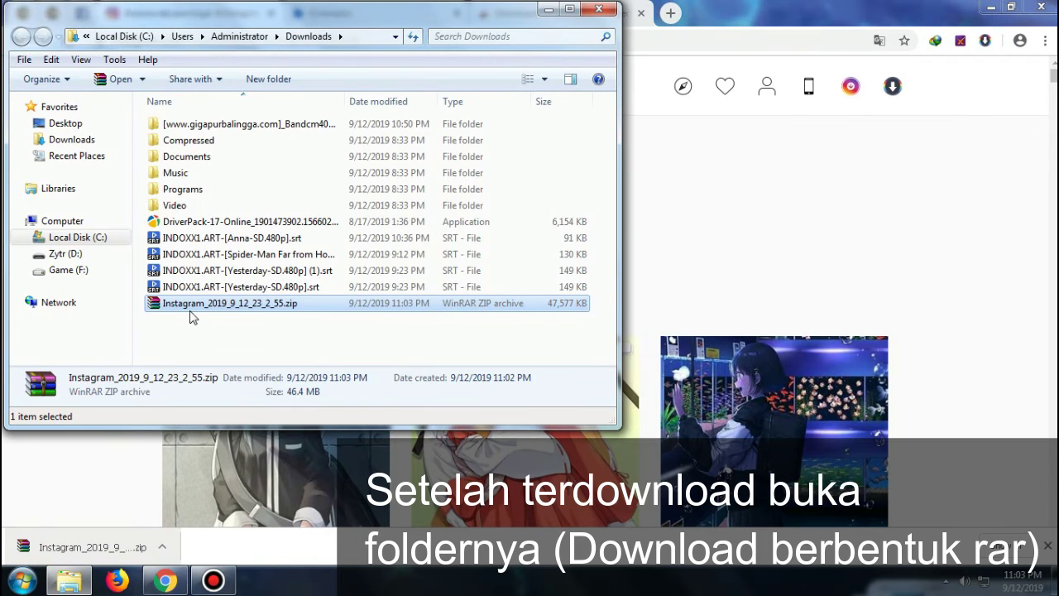
right_click(195, 305)
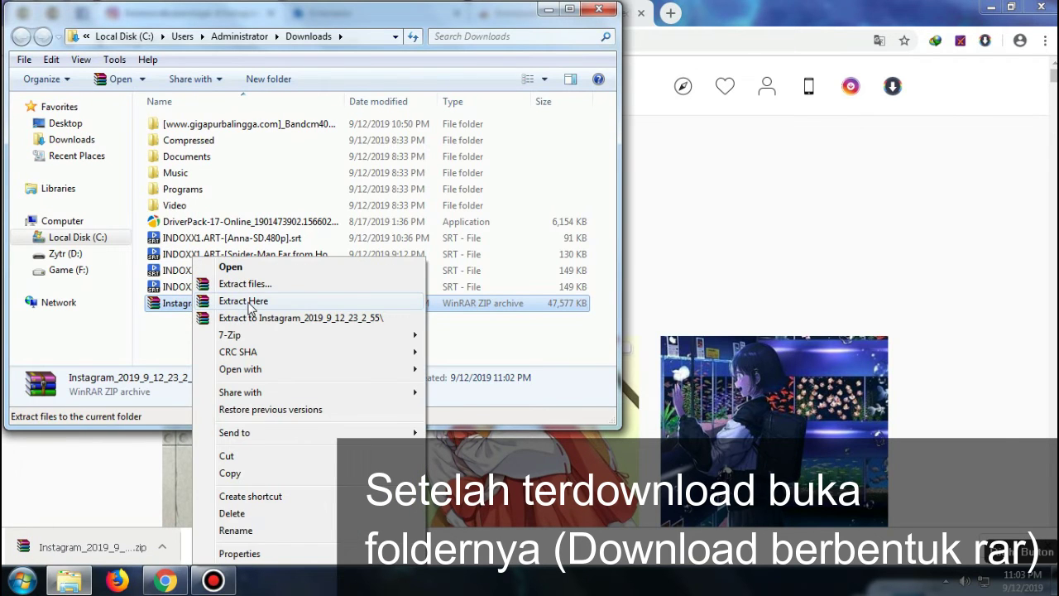
left_click(255, 319)
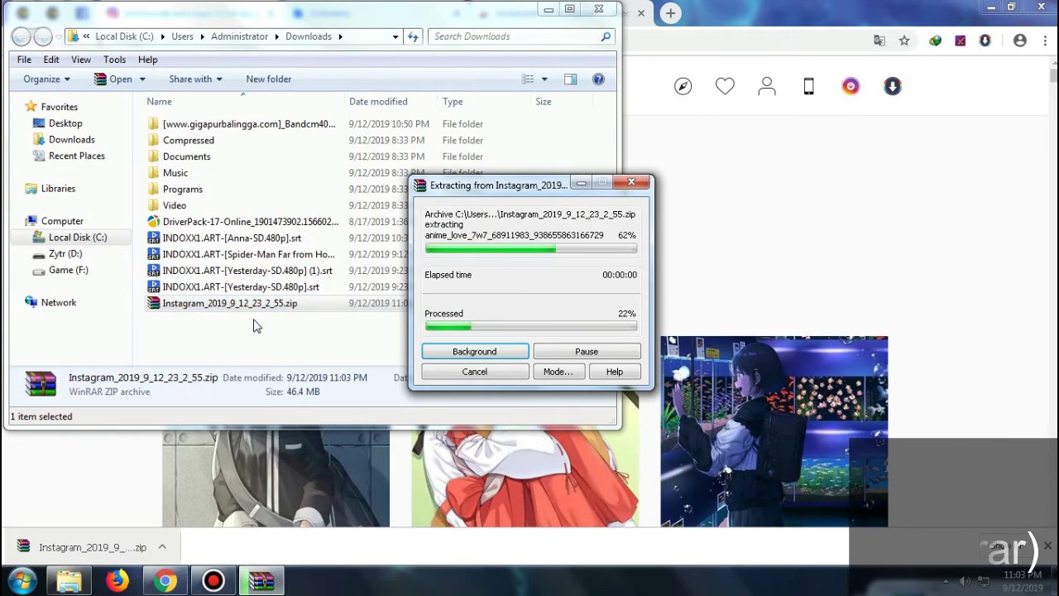
left_click(351, 351)
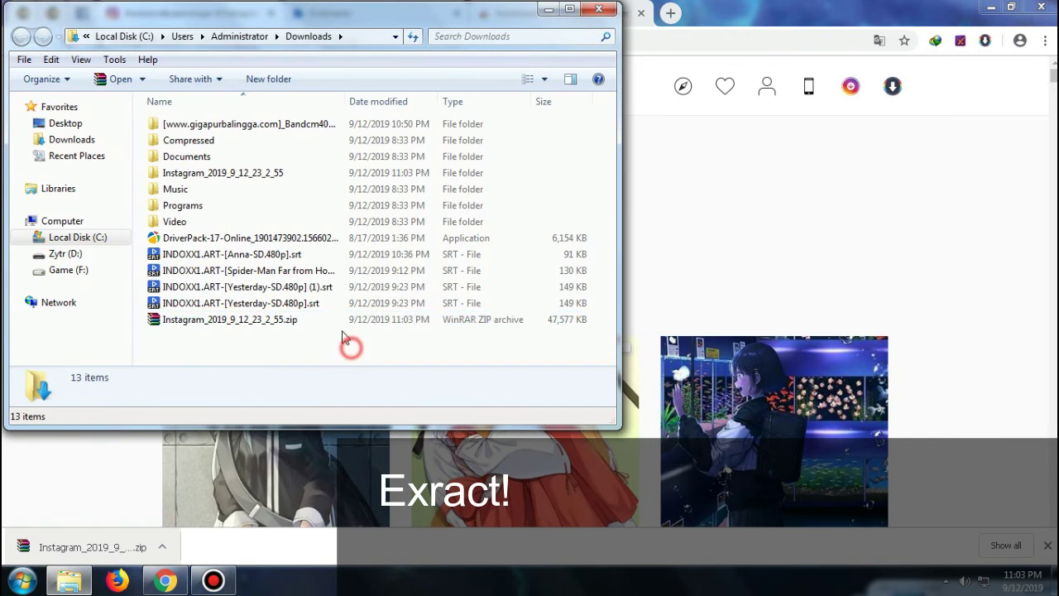
Open the extracted Instagram_2019_9_12_23_2_55 folder and display its images as extra large icons.
double_click(220, 124)
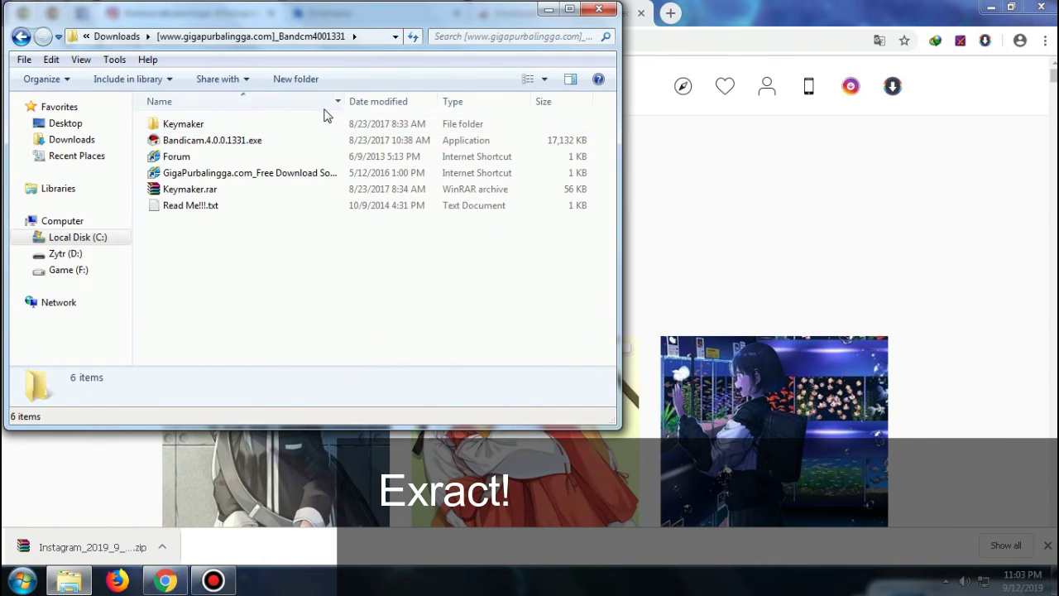
left_click(21, 36)
left_click(176, 175)
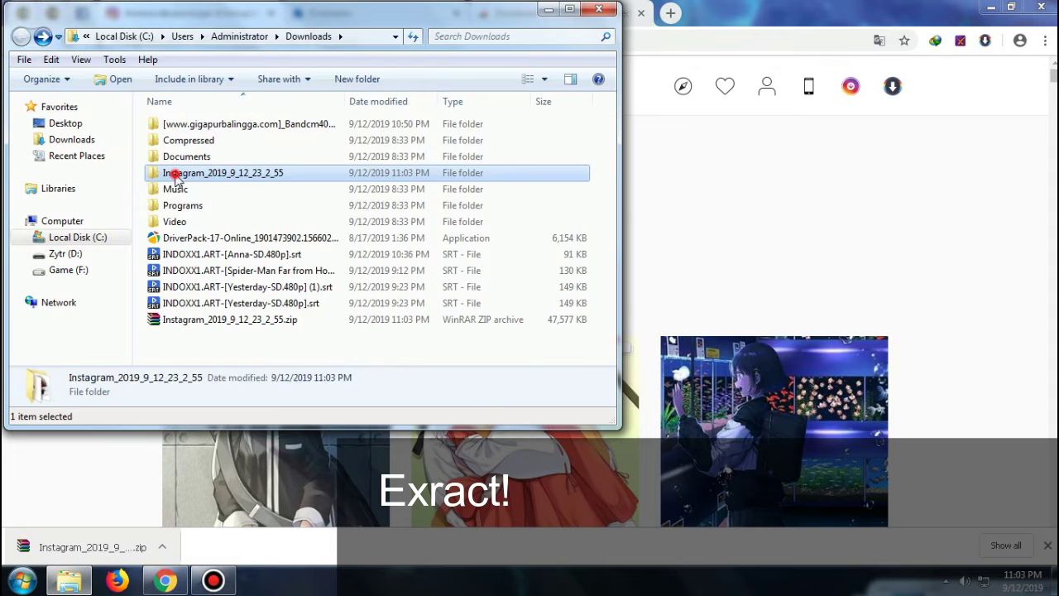
double_click(175, 175)
left_click(545, 80)
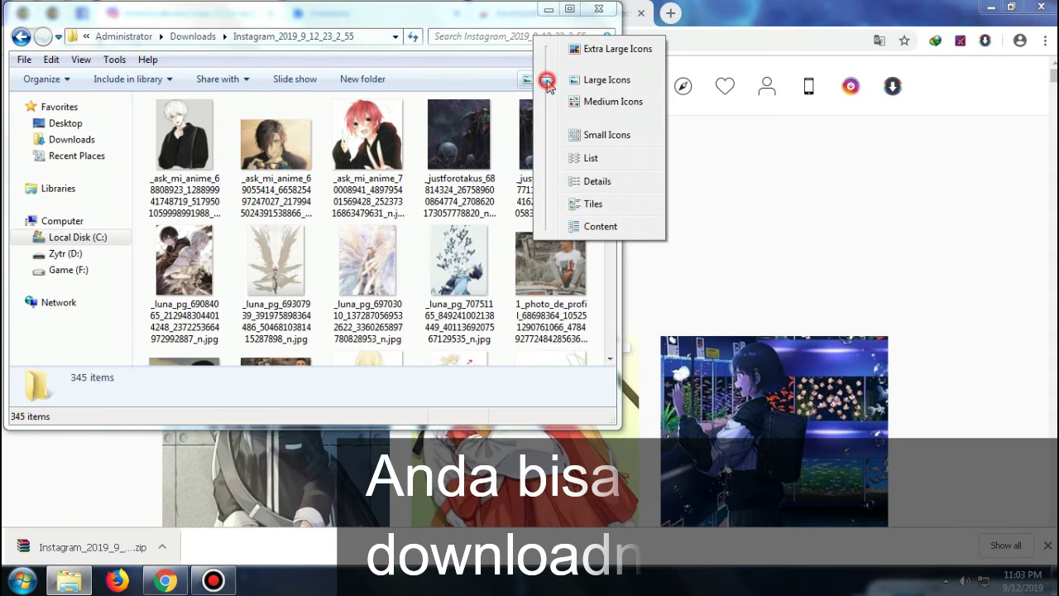
left_click(592, 51)
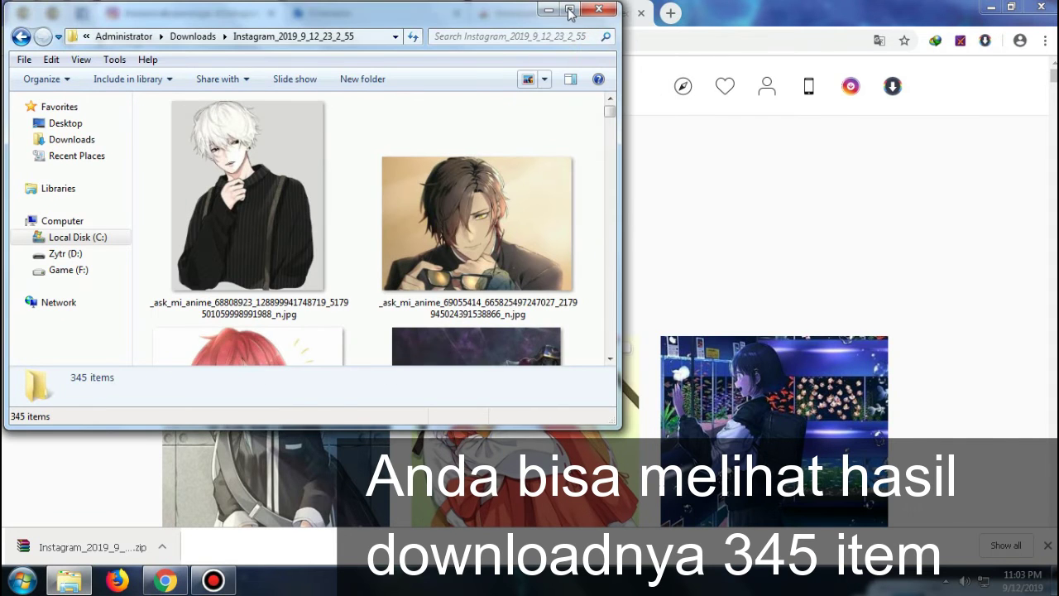
Maximize the folder window, look through the downloaded images, and return to the #animewallpapers page in Chrome.
left_click(569, 8)
scroll(893, 105, "down", 10)
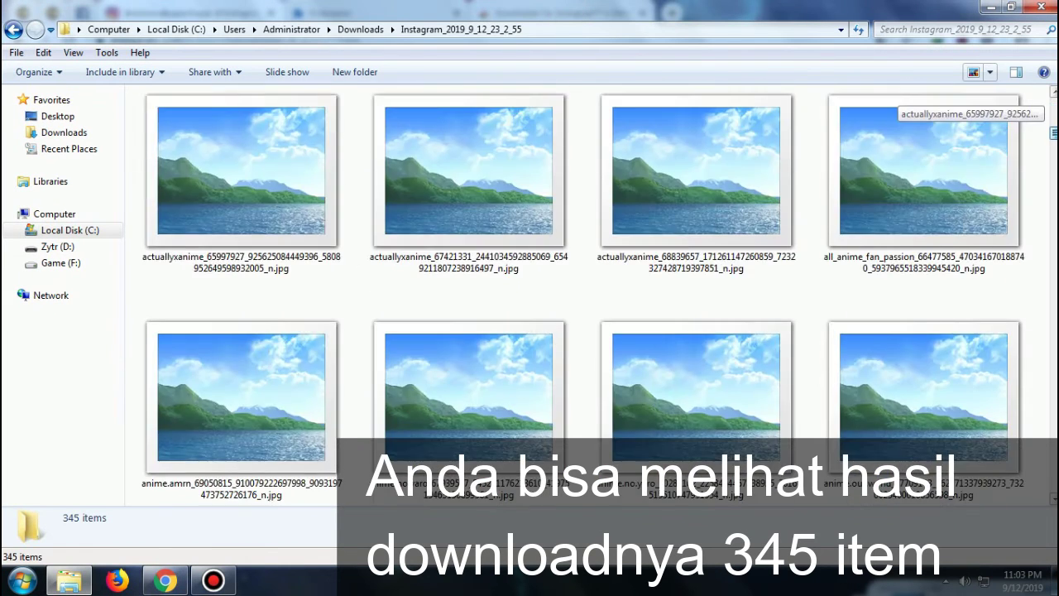
scroll(893, 106, "down", 10)
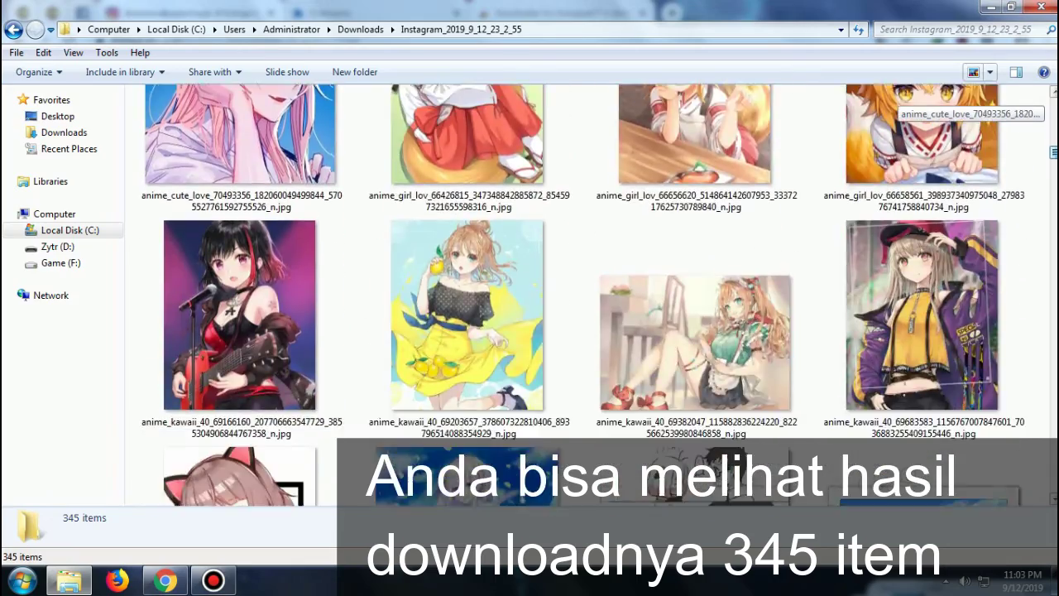
scroll(894, 106, "down", 20)
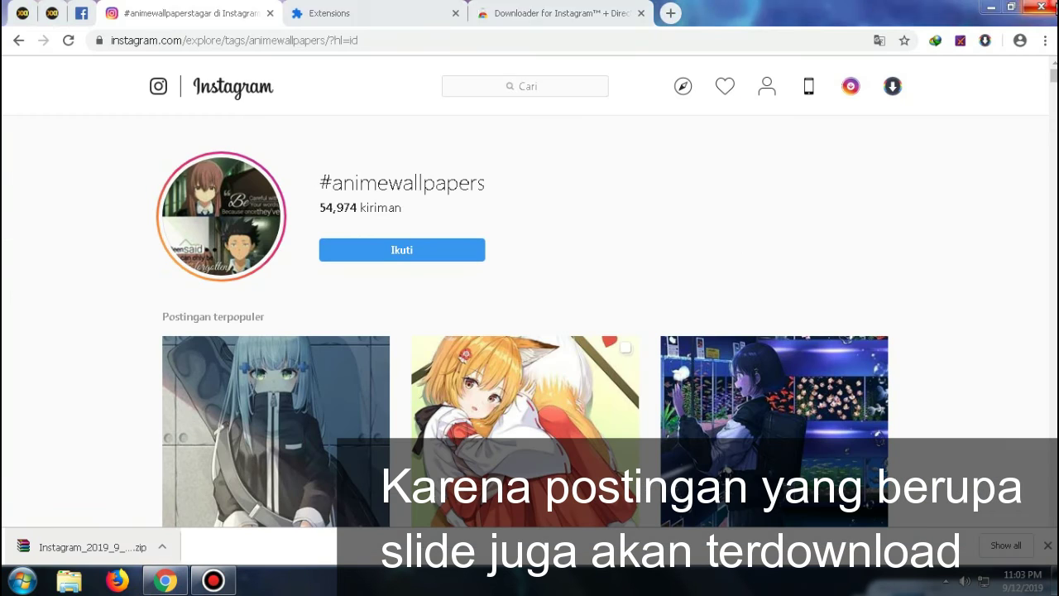
Check the downloader's range options and its popup of post thumbnails for the #animewallpapers page.
left_click(892, 88)
left_click(971, 255)
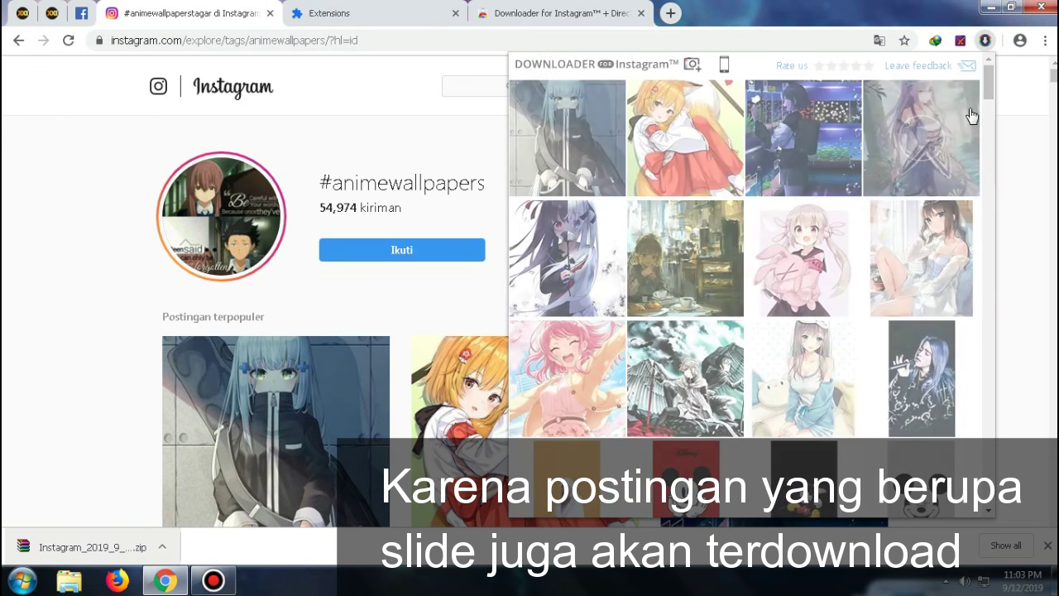